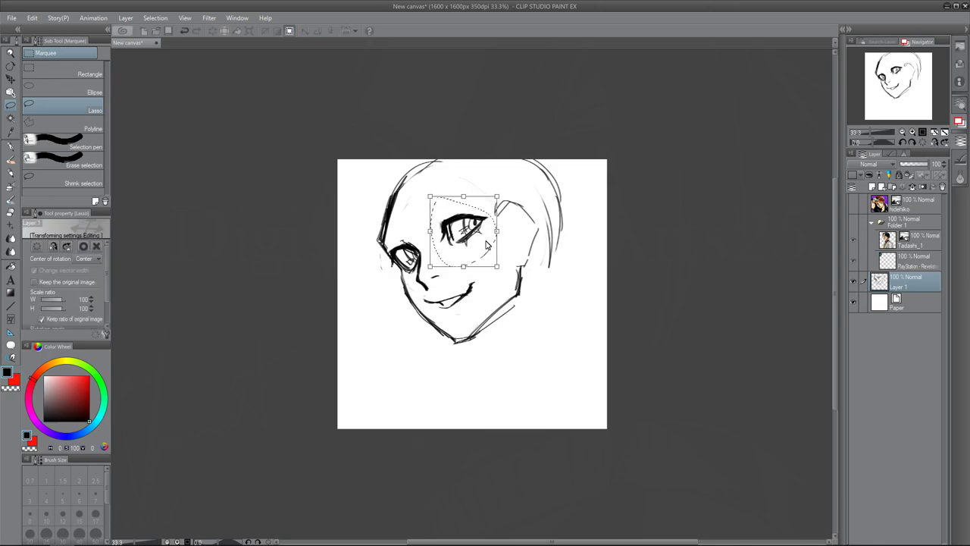
# - Sketch the eyebrows, the ear and the back of the neck, and add a shadow under the lower lip
pyautogui.moveTo(385, 193); pyautogui.dragTo(383, 246)
pyautogui.moveTo(424, 300); pyautogui.dragTo(464, 301)
pyautogui.moveTo(498, 206)
pyautogui.mouseDown()
pyautogui.moveTo(520, 252)
pyautogui.moveTo(580, 326)
pyautogui.mouseUp()
pyautogui.moveTo(422, 214); pyautogui.dragTo(466, 194)
pyautogui.moveTo(383, 231)
pyautogui.mouseDown()
pyautogui.moveTo(404, 238)
pyautogui.moveTo(413, 279)
pyautogui.moveTo(459, 323)
pyautogui.mouseUp()
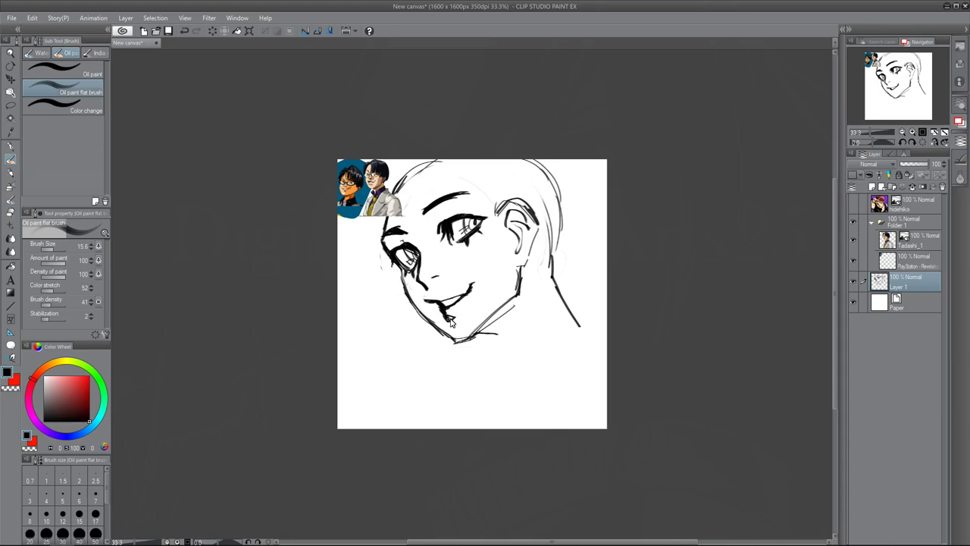
# - Strengthen the jawline and sketch the raised coat collar and the shoulder below the head
pyautogui.moveTo(396, 266); pyautogui.dragTo(459, 341)
pyautogui.moveTo(523, 267)
pyautogui.mouseDown()
pyautogui.moveTo(466, 339)
pyautogui.moveTo(586, 299)
pyautogui.mouseUp()
pyautogui.moveTo(488, 336)
pyautogui.mouseDown()
pyautogui.moveTo(480, 362)
pyautogui.moveTo(595, 345)
pyautogui.mouseUp()
pyautogui.moveTo(523, 356); pyautogui.dragTo(410, 428)
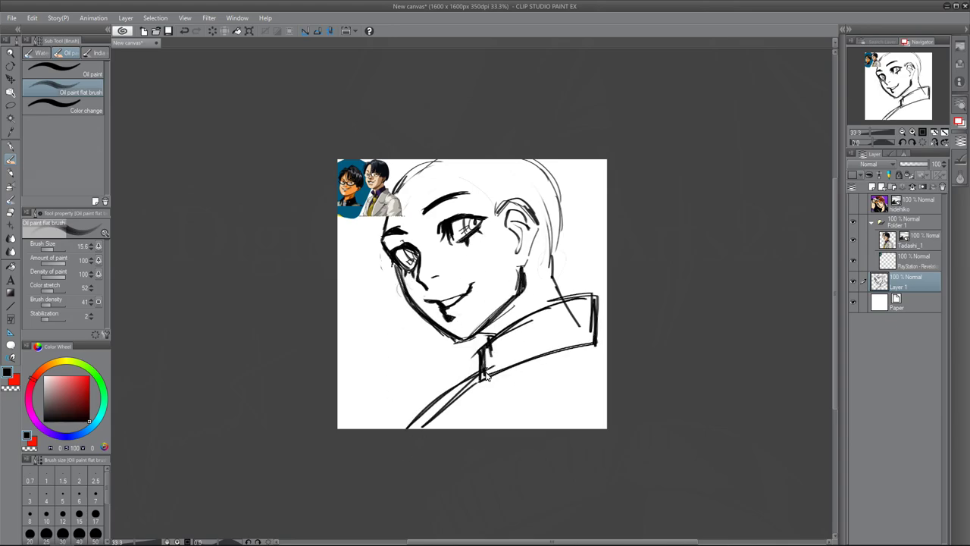
# - Sketch pointed strands of bangs falling over the forehead and toward the ear
pyautogui.moveTo(399, 161); pyautogui.dragTo(413, 273)
pyautogui.moveTo(438, 168); pyautogui.dragTo(436, 257)
pyautogui.moveTo(495, 173); pyautogui.dragTo(509, 256)
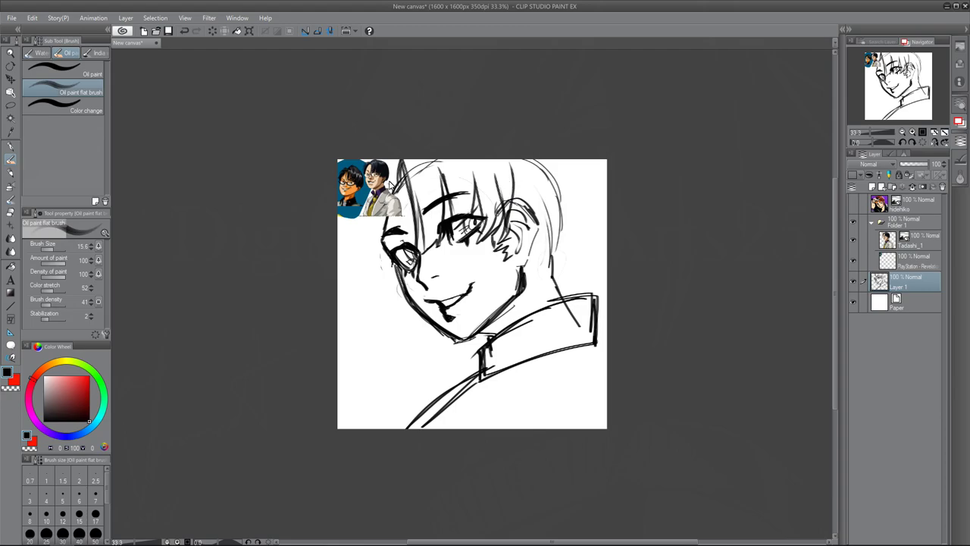
# - Move the small reference portraits into the empty canvas area beside the chin and above the shoulder
pyautogui.press('k')
pyautogui.moveTo(367, 190); pyautogui.dragTo(379, 364)
pyautogui.press('b')
# - Sketch long hair strands framing the far side of the face, with one flyaway lock at the parting
pyautogui.scroll(1, 362, 142)
pyautogui.moveTo(358, 121); pyautogui.dragTo(307, 265)
pyautogui.moveTo(337, 159); pyautogui.dragTo(326, 266)
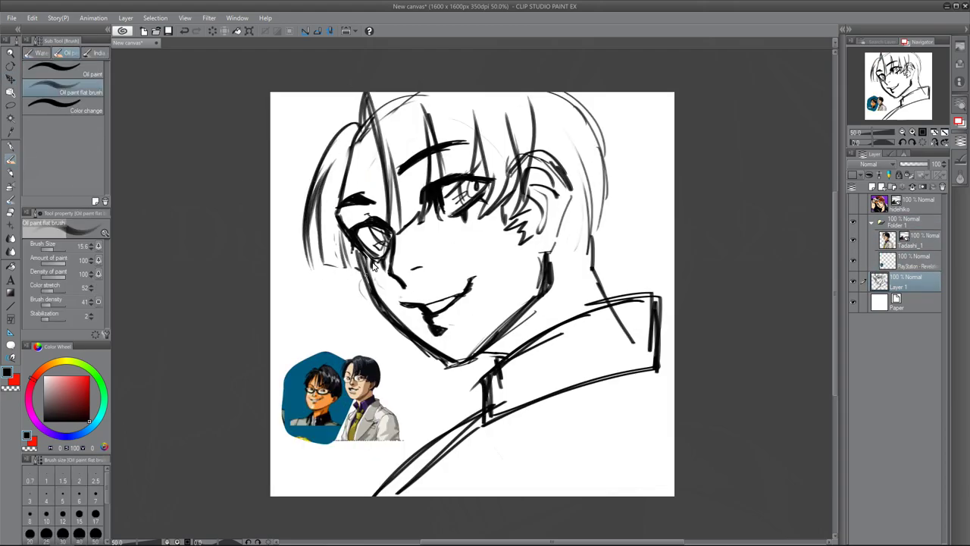
pyautogui.moveTo(356, 112); pyautogui.dragTo(277, 154)
# - Sketch the hair at the back of the head down to the nape and the glasses across both eyes
pyautogui.moveTo(592, 93); pyautogui.dragTo(626, 212)
pyautogui.moveTo(629, 133); pyautogui.dragTo(614, 246)
pyautogui.moveTo(583, 223); pyautogui.dragTo(557, 265)
pyautogui.moveTo(347, 252)
pyautogui.mouseDown()
pyautogui.moveTo(390, 276)
pyautogui.moveTo(391, 240)
pyautogui.moveTo(500, 199)
pyautogui.mouseUp()
pyautogui.moveTo(542, 118); pyautogui.dragTo(564, 205)
# - Hatch the shadow under the jaw and build up the collar and shoulder lines
pyautogui.moveTo(531, 307); pyautogui.dragTo(492, 362)
pyautogui.moveTo(655, 333); pyautogui.dragTo(674, 379)
pyautogui.moveTo(515, 405); pyautogui.dragTo(372, 494)
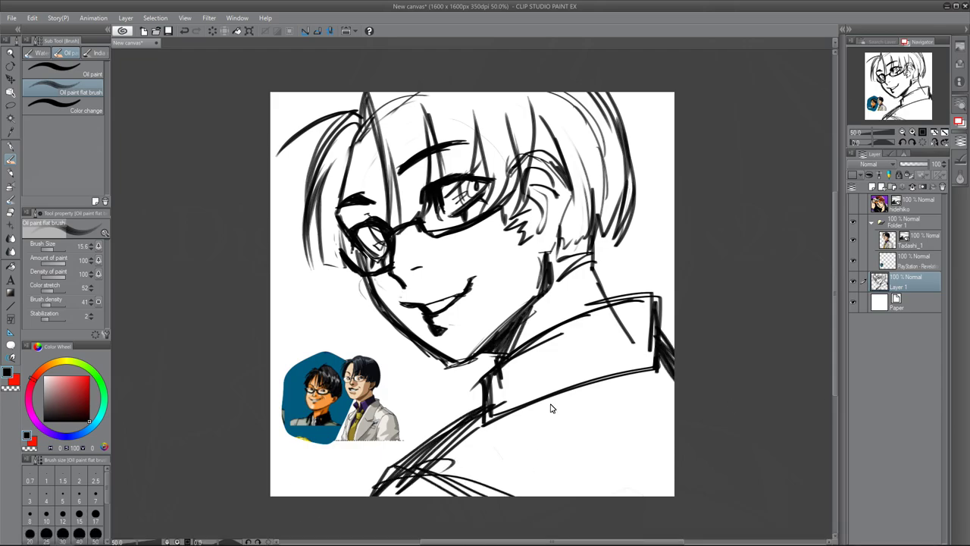
# - Thicken the glasses frame and the hair strands beside the far side of the face
pyautogui.moveTo(333, 220); pyautogui.dragTo(361, 255)
pyautogui.moveTo(352, 125); pyautogui.dragTo(318, 294)
pyautogui.moveTo(360, 97); pyautogui.dragTo(341, 115)
pyautogui.moveTo(458, 199); pyautogui.dragTo(379, 246)
# - Erase overlapping construction lines around the near eye, eyebrow, skull and jaw
pyautogui.press('e')
pyautogui.moveTo(455, 195); pyautogui.dragTo(497, 212)
pyautogui.moveTo(455, 163)
pyautogui.mouseDown()
pyautogui.moveTo(407, 174)
pyautogui.moveTo(463, 144)
pyautogui.mouseUp()
pyautogui.moveTo(390, 114); pyautogui.dragTo(425, 95)
pyautogui.hotkey('ctrl', '-')
pyautogui.moveTo(517, 272); pyautogui.dragTo(472, 333)
pyautogui.moveTo(406, 287)
pyautogui.mouseDown()
pyautogui.moveTo(428, 327)
pyautogui.moveTo(476, 342)
pyautogui.moveTo(483, 377)
pyautogui.mouseUp()
# - Add a line beyond the far side hair, hatch the neck inside the collar and darken the side hair strands
pyautogui.press('b')
pyautogui.moveTo(338, 247); pyautogui.dragTo(361, 235)
pyautogui.moveTo(514, 338); pyautogui.dragTo(504, 369)
pyautogui.moveTo(393, 171); pyautogui.dragTo(363, 216)
pyautogui.moveTo(393, 176); pyautogui.dragTo(344, 197)
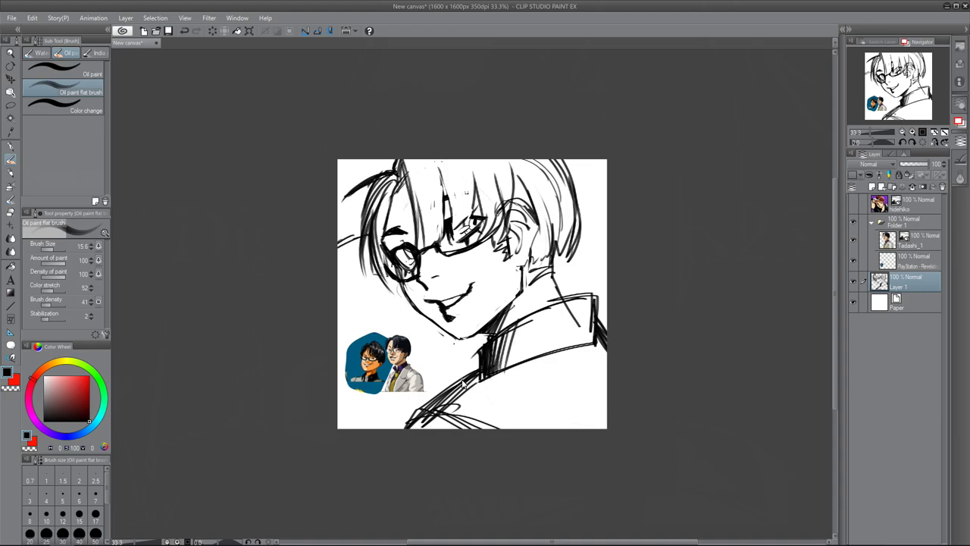
# - Try filling the far side of the face with solid black shadow, and undo it
pyautogui.moveTo(453, 337)
pyautogui.mouseDown()
pyautogui.moveTo(420, 311)
pyautogui.moveTo(398, 269)
pyautogui.moveTo(452, 321)
pyautogui.moveTo(470, 292)
pyautogui.moveTo(386, 241)
pyautogui.moveTo(392, 185)
pyautogui.mouseUp()
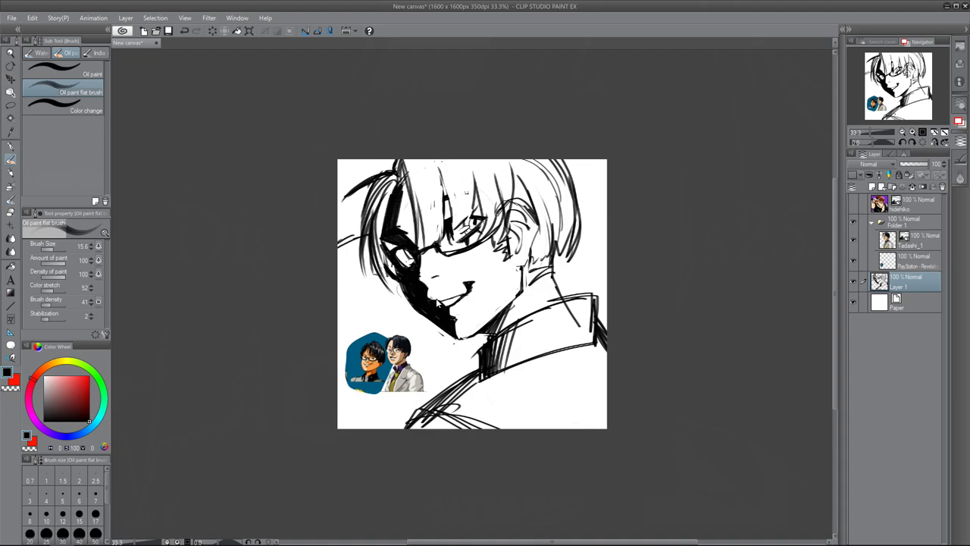
pyautogui.hotkey('ctrl', 'z')
pyautogui.hotkey('ctrl', 'z')
pyautogui.hotkey('ctrl', 'z')
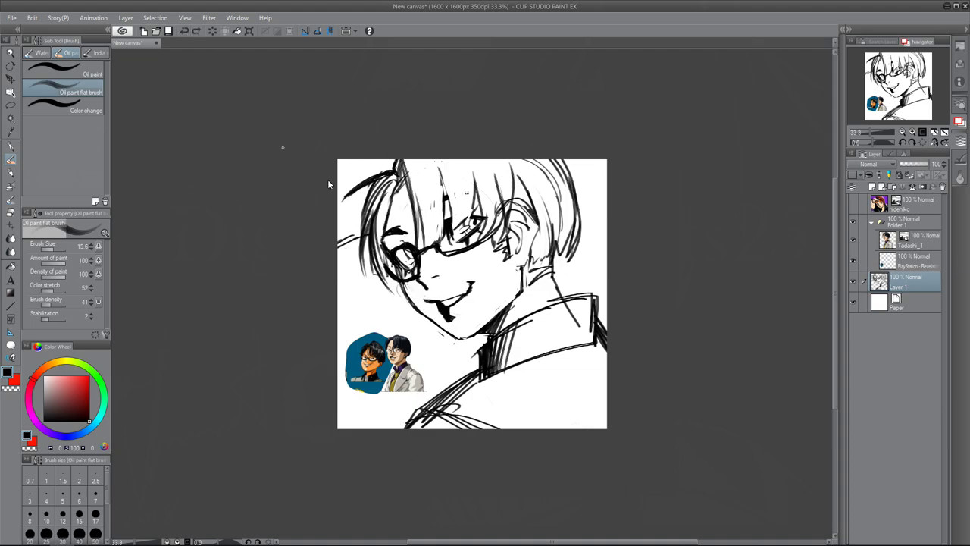
# - Save the drawing as "satomi tadashi"
pyautogui.hotkey('ctrl', 's')
pyautogui.write('satomi reaction')
pyautogui.press('Return')
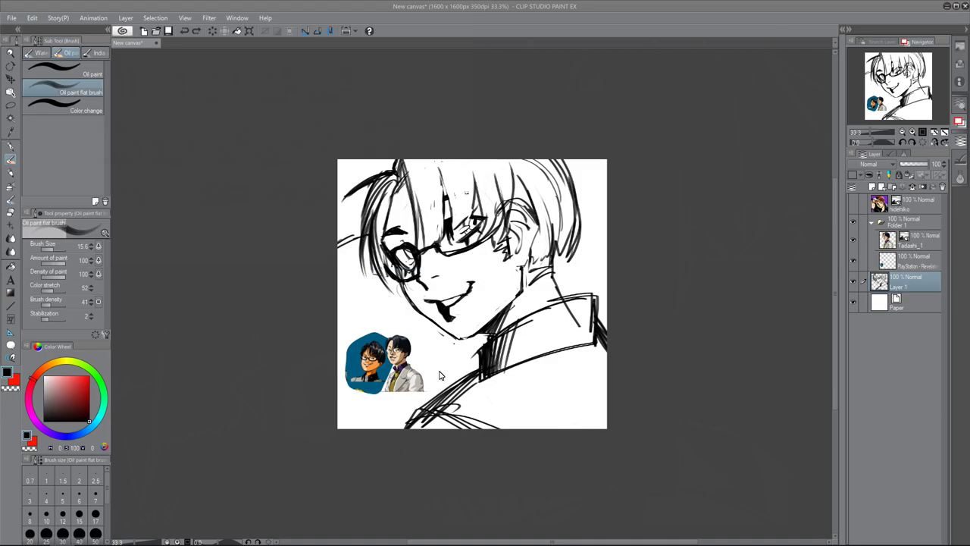
# - Import the character portrait sheet from the Persona 2 reference folder onto the canvas
pyautogui.click(12, 18)
pyautogui.click(129, 119)
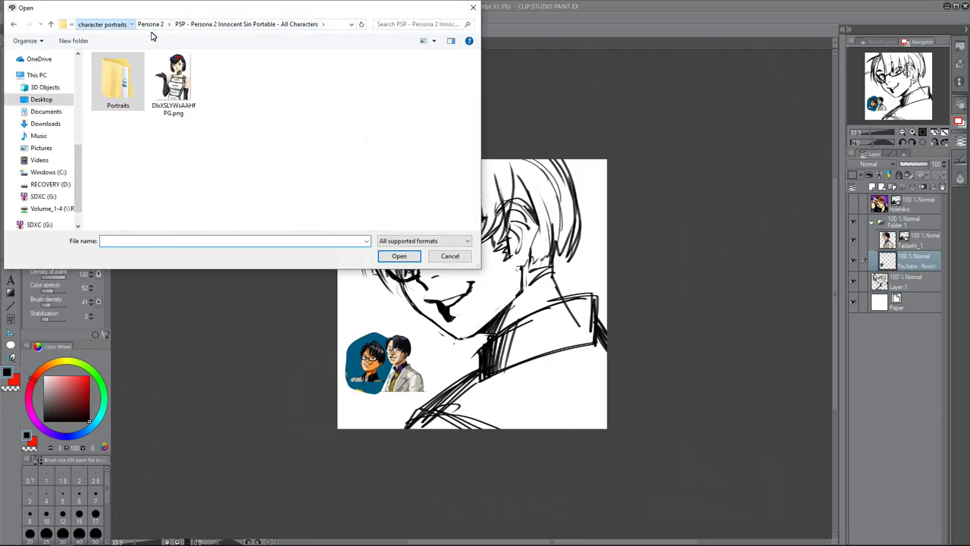
pyautogui.doubleClick(176, 83)
pyautogui.moveTo(390, 345)
pyautogui.mouseDown()
pyautogui.moveTo(374, 412)
pyautogui.moveTo(323, 402)
pyautogui.mouseUp()
# - Try isolating a row of portraits on the imported sheet with a lasso selection and a layer mask
pyautogui.press('m')
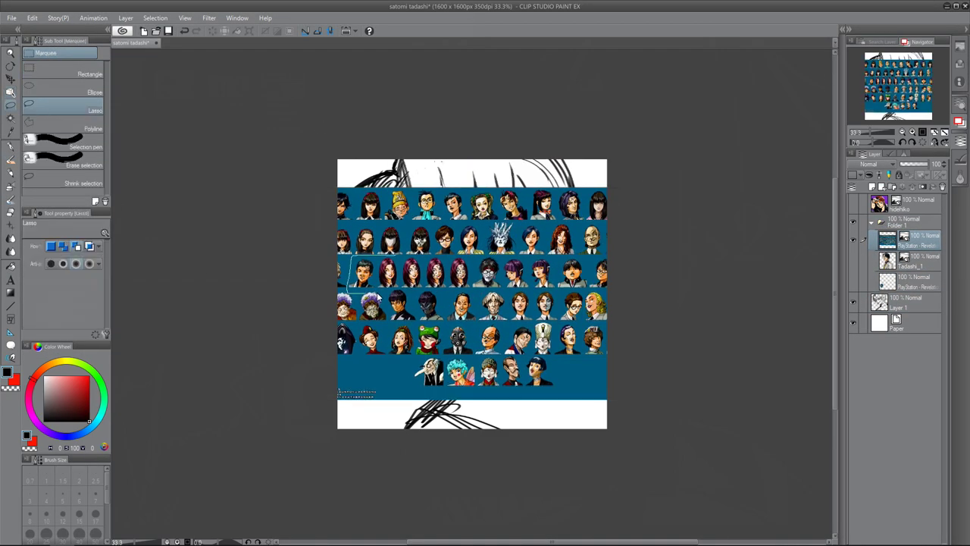
pyautogui.moveTo(350, 258); pyautogui.dragTo(485, 297)
pyautogui.moveTo(905, 260); pyautogui.dragTo(906, 241)
pyautogui.rightClick(906, 241)
pyautogui.click(910, 325)
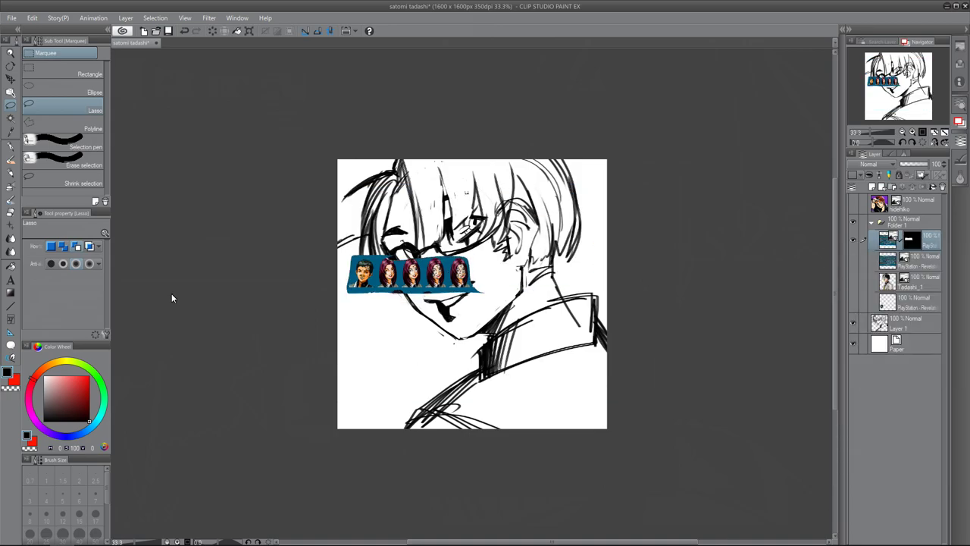
pyautogui.press('o')
pyautogui.hotkey('ctrl', 'z')
pyautogui.press('m')
pyautogui.rightClick(906, 241)
pyautogui.click(910, 385)
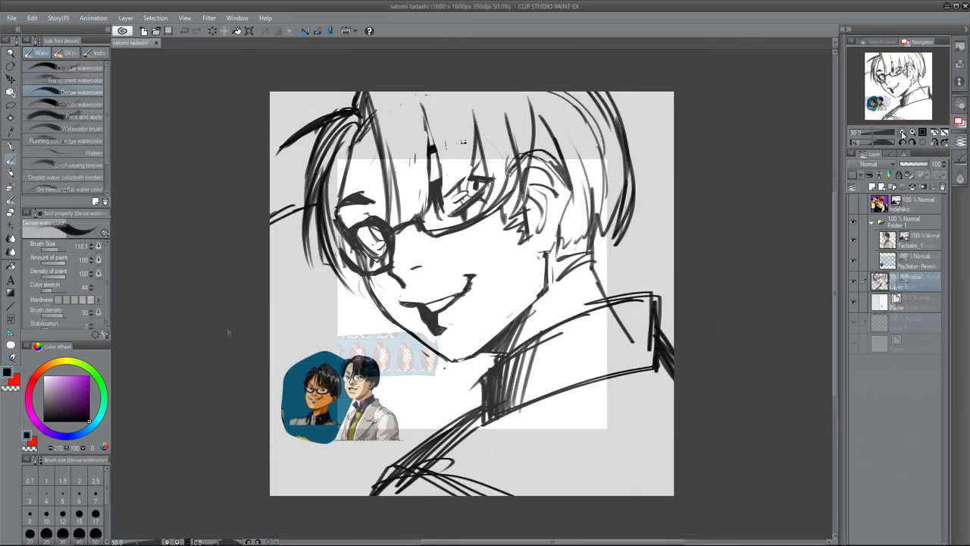
# - Shift the sketch toward the back of the head, fade Layer 1 to 35% opacity and add a new layer
pyautogui.press('k')
pyautogui.press('p')
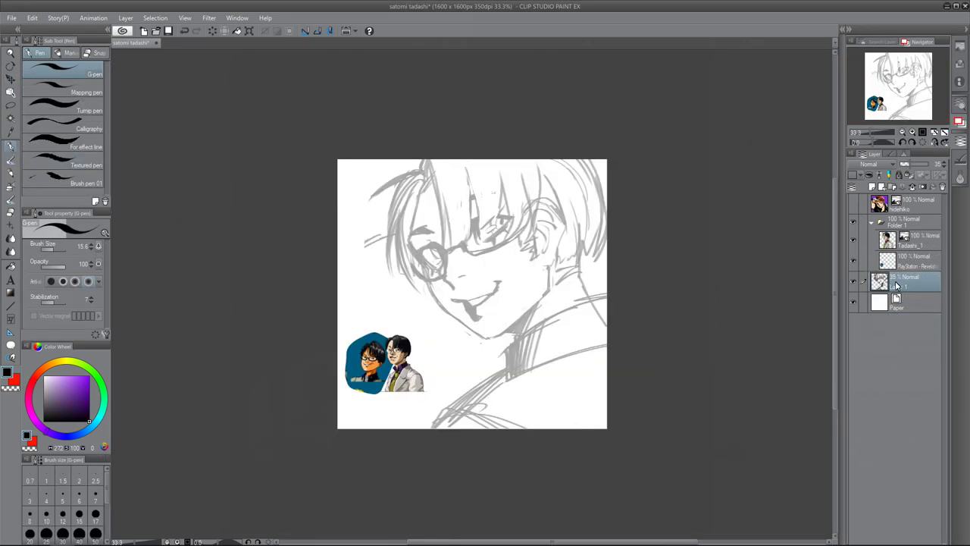
pyautogui.hotkey('ctrl', 'shift', 'n')
# - Ink the lashes, iris and lower lid of the near eye with the G-pen, reducing the brush size to 9
pyautogui.hotkey('ctrl', '+')
pyautogui.moveTo(482, 183); pyautogui.dragTo(470, 211)
pyautogui.moveTo(523, 177)
pyautogui.mouseDown()
pyautogui.moveTo(485, 183)
pyautogui.moveTo(526, 182)
pyautogui.moveTo(494, 214)
pyautogui.mouseUp()
pyautogui.press('[')
pyautogui.press('[')
pyautogui.press('[')
pyautogui.moveTo(487, 203); pyautogui.dragTo(481, 213)
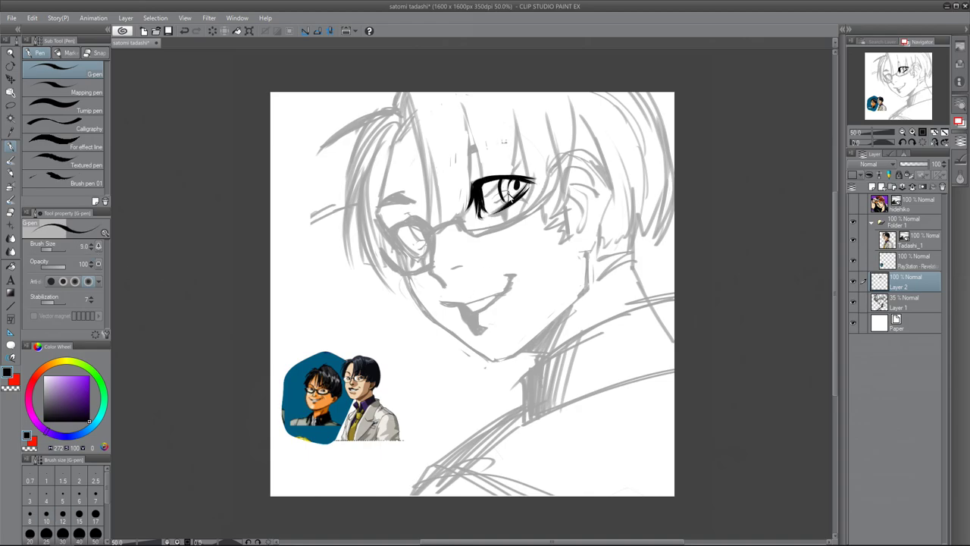
# - Ink the nose, mouth, near eyebrow and face outline, and fill the shadow under the jaw with black
pyautogui.moveTo(413, 216)
pyautogui.mouseDown()
pyautogui.moveTo(436, 281)
pyautogui.moveTo(507, 296)
pyautogui.mouseUp()
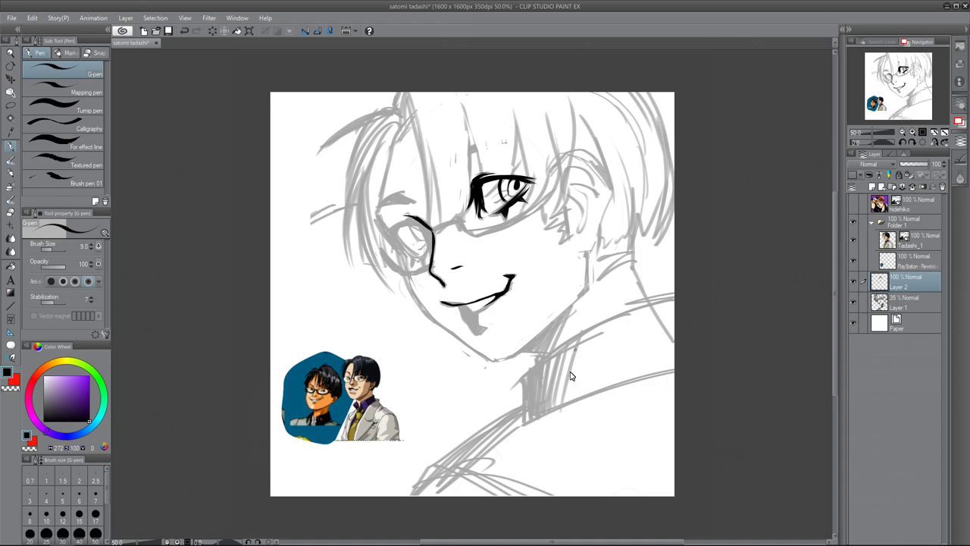
pyautogui.moveTo(461, 155); pyautogui.dragTo(514, 143)
pyautogui.moveTo(388, 145)
pyautogui.mouseDown()
pyautogui.moveTo(383, 228)
pyautogui.moveTo(425, 313)
pyautogui.moveTo(488, 361)
pyautogui.moveTo(570, 307)
pyautogui.mouseUp()
pyautogui.moveTo(590, 257)
pyautogui.mouseDown()
pyautogui.moveTo(582, 294)
pyautogui.moveTo(535, 352)
pyautogui.mouseUp()
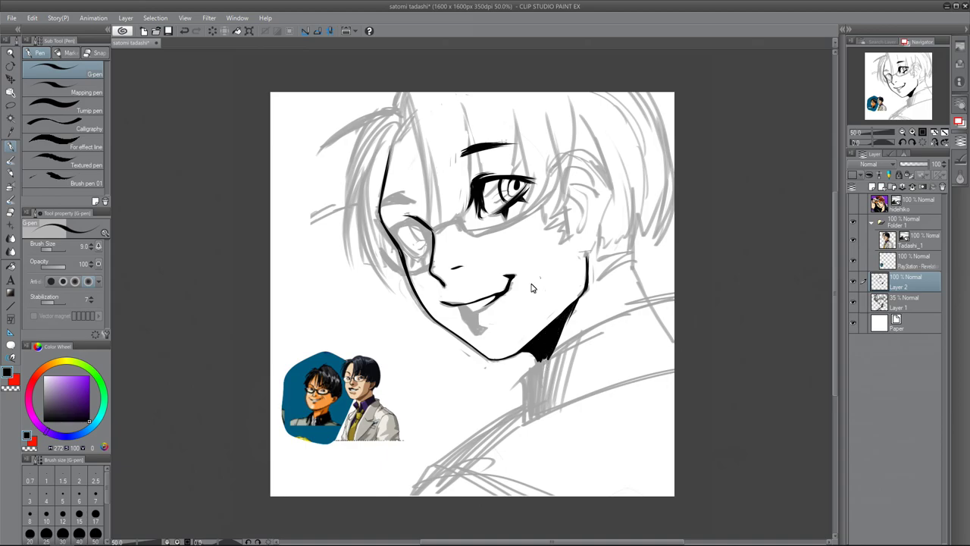
# - Ink the far eye and its eyebrow, mirroring the canvas view to draw the brow
pyautogui.moveTo(396, 230); pyautogui.dragTo(421, 264)
pyautogui.moveTo(398, 221); pyautogui.dragTo(424, 229)
pyautogui.press('h')
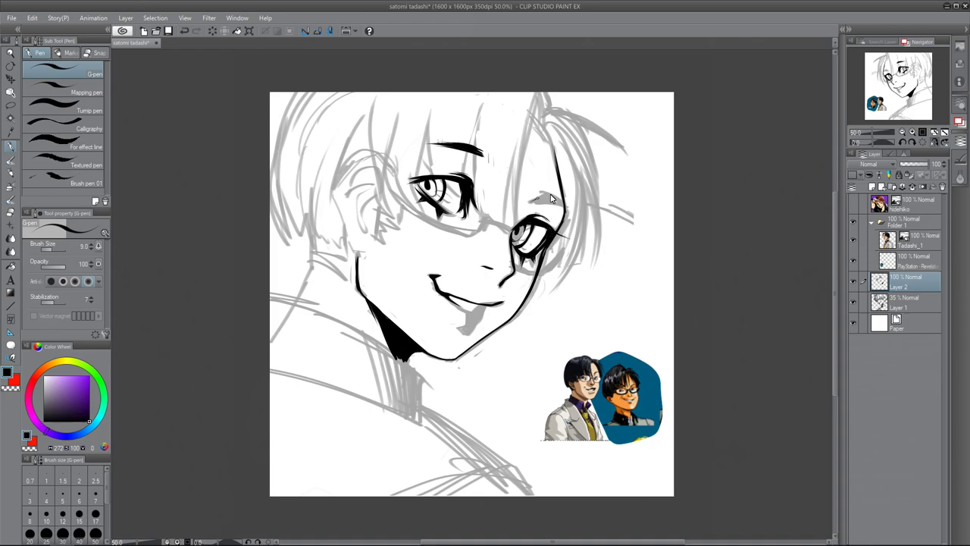
pyautogui.moveTo(531, 206); pyautogui.dragTo(560, 196)
pyautogui.press('h')
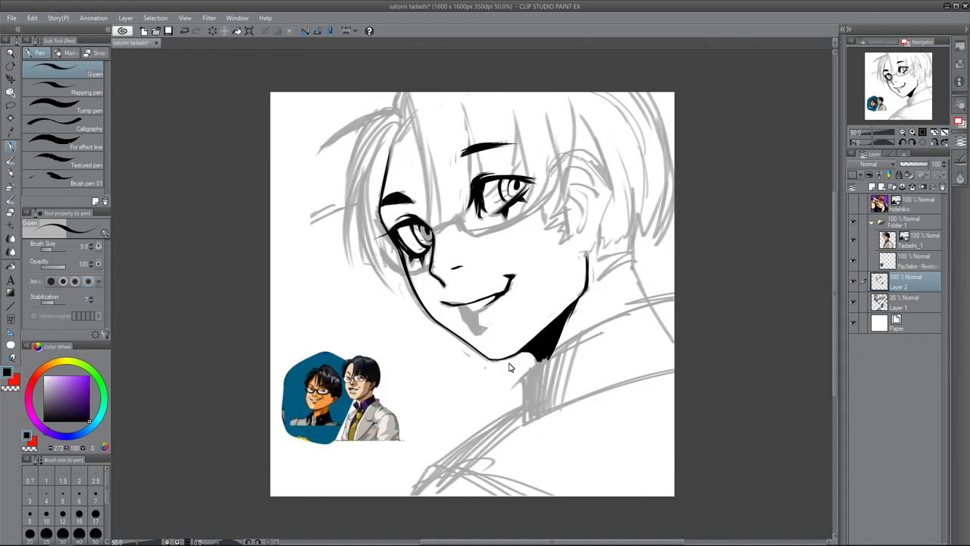
# - Fill the shadow under the lower lip with black and ink the ear with its inner folds
pyautogui.moveTo(500, 300); pyautogui.dragTo(485, 341)
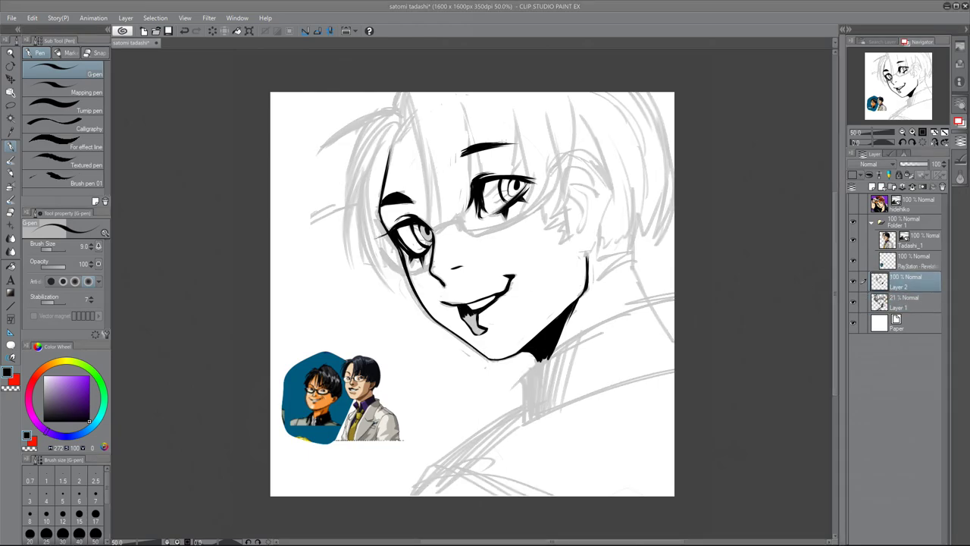
pyautogui.moveTo(463, 312); pyautogui.dragTo(473, 320)
pyautogui.moveTo(583, 257)
pyautogui.mouseDown()
pyautogui.moveTo(567, 173)
pyautogui.moveTo(595, 246)
pyautogui.mouseUp()
pyautogui.moveTo(570, 173)
pyautogui.mouseDown()
pyautogui.moveTo(580, 224)
pyautogui.moveTo(584, 166)
pyautogui.moveTo(588, 226)
pyautogui.mouseUp()
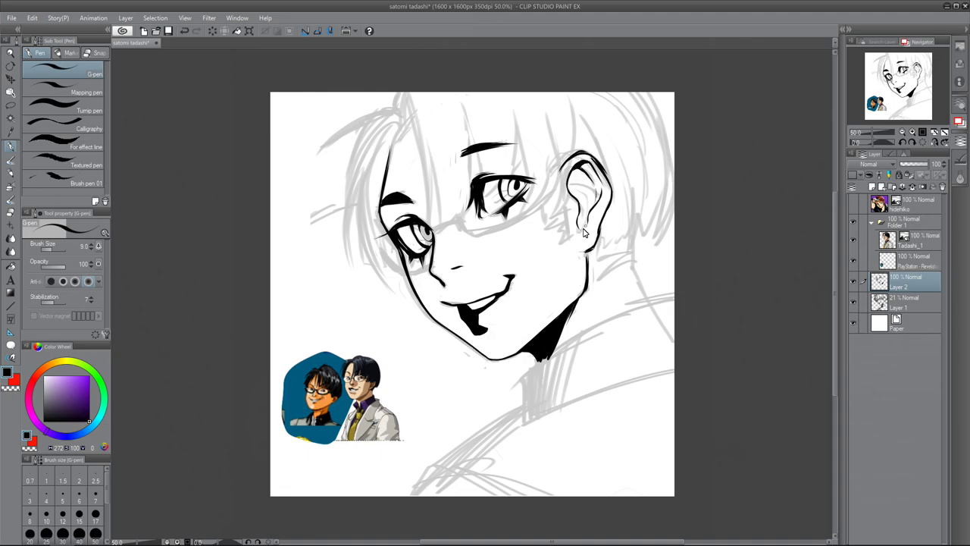
pyautogui.moveTo(572, 181); pyautogui.dragTo(574, 187)
# - Lasso and transform the inked eyes and near eyebrow to refine their shape, and check the mirrored view
pyautogui.click(11, 104)
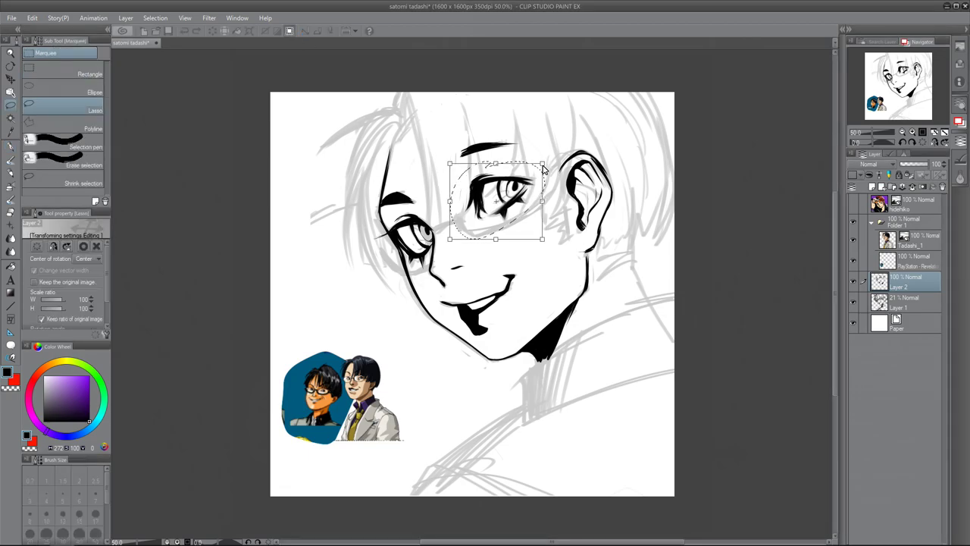
pyautogui.click(63, 109)
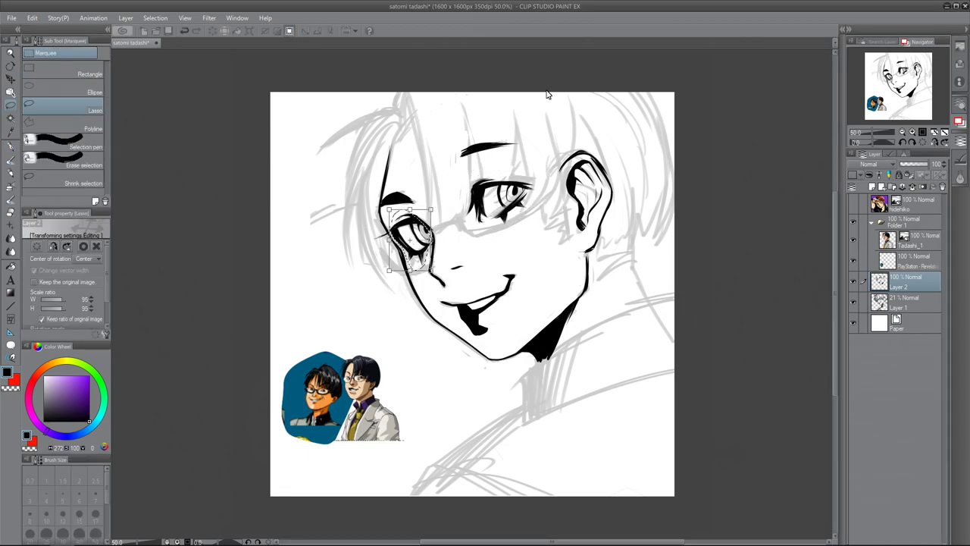
pyautogui.moveTo(493, 118)
pyautogui.mouseDown()
pyautogui.moveTo(447, 250)
pyautogui.moveTo(500, 119)
pyautogui.mouseUp()
pyautogui.hotkey('ctrl', 't')
pyautogui.press('Return')
pyautogui.hotkey('ctrl', 'd')
pyautogui.click(933, 142)
pyautogui.click(933, 141)
# - Ink the glasses frame around both eyes with the bridge over the nose, adding reflection lines in the lenses
pyautogui.press('e')
pyautogui.press('p')
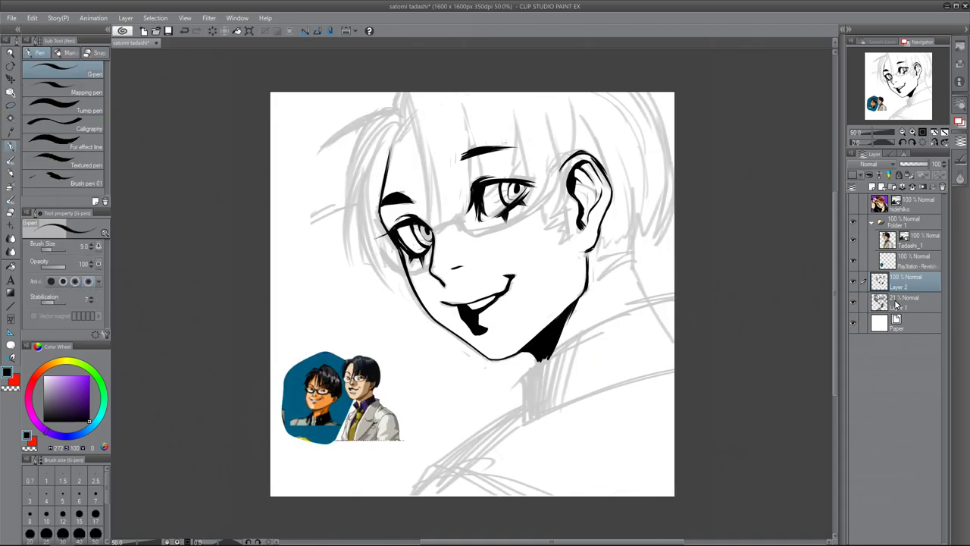
pyautogui.hotkey('ctrl', 'z')
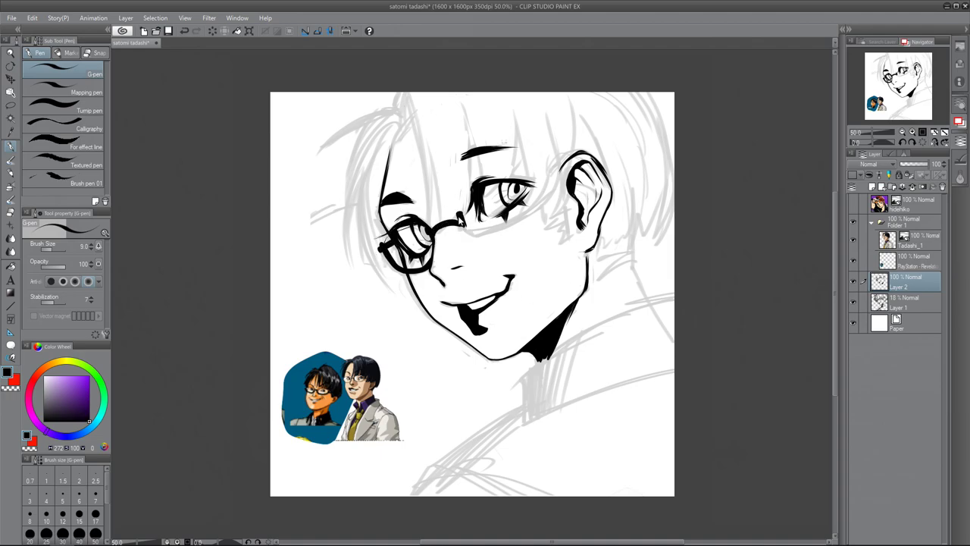
pyautogui.moveTo(536, 201)
pyautogui.mouseDown()
pyautogui.moveTo(481, 235)
pyautogui.moveTo(517, 226)
pyautogui.mouseUp()
pyautogui.moveTo(510, 194); pyautogui.dragTo(502, 209)
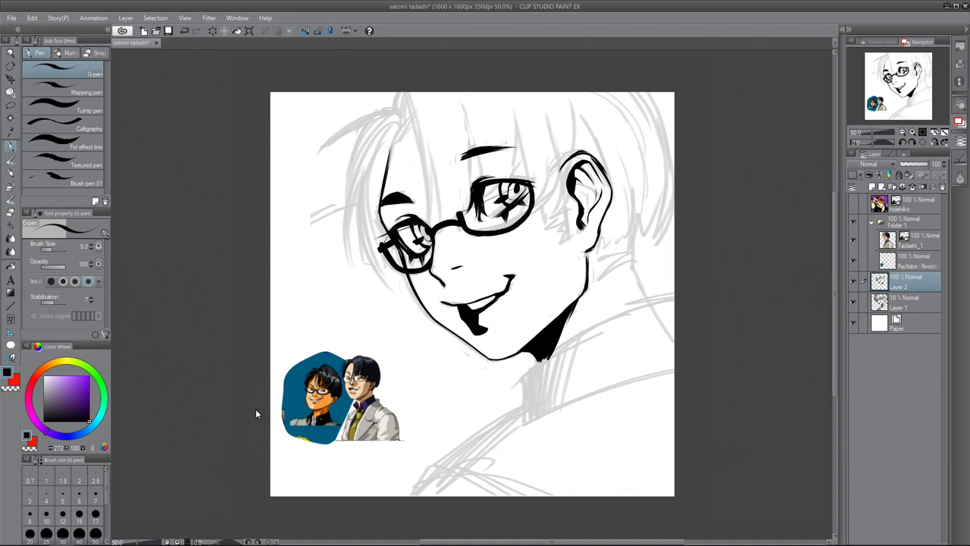
# - Ink the central bangs strands over the nose bridge and erase the eye and glasses lines they cover
pyautogui.press('e')
pyautogui.press('p')
pyautogui.moveTo(466, 107); pyautogui.dragTo(471, 212)
pyautogui.moveTo(428, 144); pyautogui.dragTo(444, 225)
pyautogui.press('e')
pyautogui.moveTo(460, 169)
pyautogui.mouseDown()
pyautogui.moveTo(485, 189)
pyautogui.moveTo(508, 186)
pyautogui.moveTo(485, 200)
pyautogui.mouseUp()
pyautogui.press('p')
# - Ink the bangs strands across the near eye toward the ear, erasing overlapped lines
pyautogui.moveTo(519, 125); pyautogui.dragTo(500, 199)
pyautogui.moveTo(478, 130)
pyautogui.mouseDown()
pyautogui.moveTo(470, 176)
pyautogui.moveTo(479, 152)
pyautogui.moveTo(517, 146)
pyautogui.moveTo(532, 211)
pyautogui.mouseUp()
pyautogui.press('e')
pyautogui.press('p')
pyautogui.press('e')
pyautogui.press('p')
pyautogui.moveTo(515, 173); pyautogui.dragTo(535, 219)
pyautogui.moveTo(545, 105); pyautogui.dragTo(562, 188)
# - Accent the upper lip line and erase parts of the lines inside both lenses to clean up the reflections
pyautogui.moveTo(451, 301); pyautogui.dragTo(486, 300)
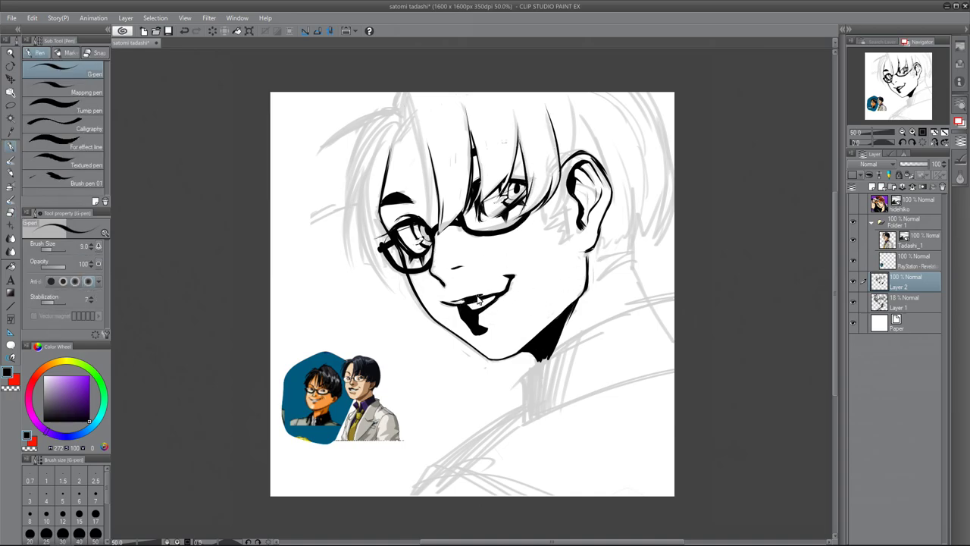
pyautogui.press('e')
pyautogui.moveTo(501, 203); pyautogui.dragTo(511, 213)
pyautogui.moveTo(429, 252); pyautogui.dragTo(423, 253)
pyautogui.press('p')
pyautogui.press('e')
pyautogui.moveTo(466, 197); pyautogui.dragTo(484, 228)
pyautogui.press('p')
pyautogui.click(196, 32)
pyautogui.press('e')
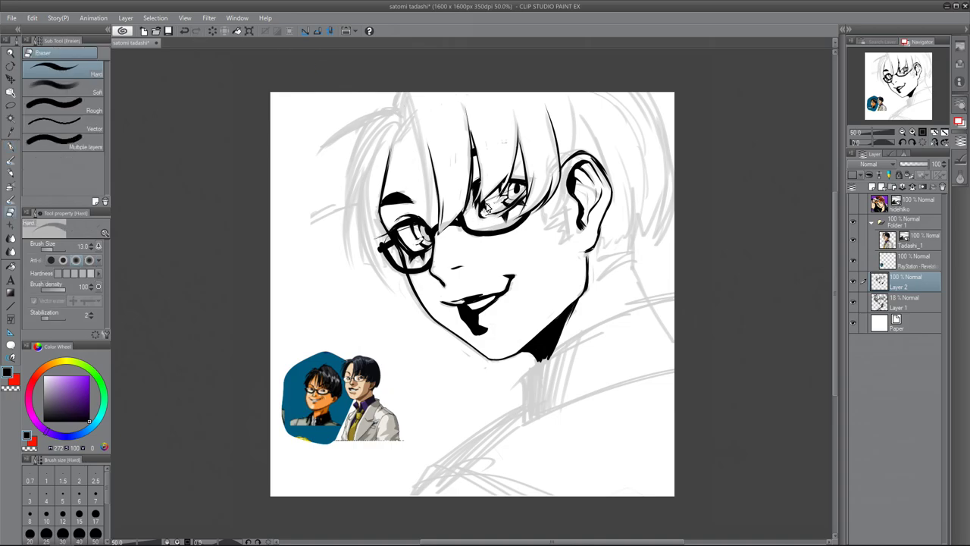
pyautogui.press('p')
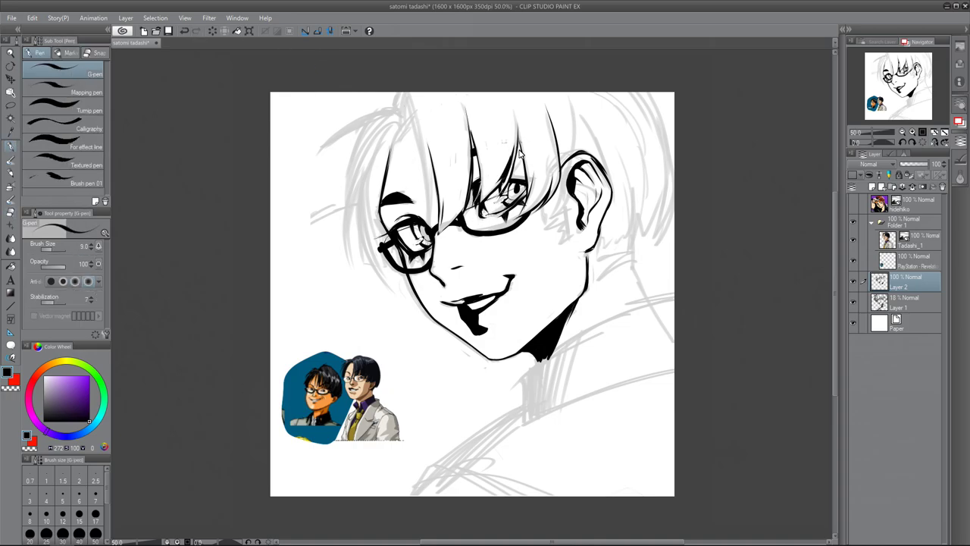
# - Ink the parting strand and the side hair framing the far side of the face, filling the parting with black
pyautogui.moveTo(403, 94); pyautogui.dragTo(430, 225)
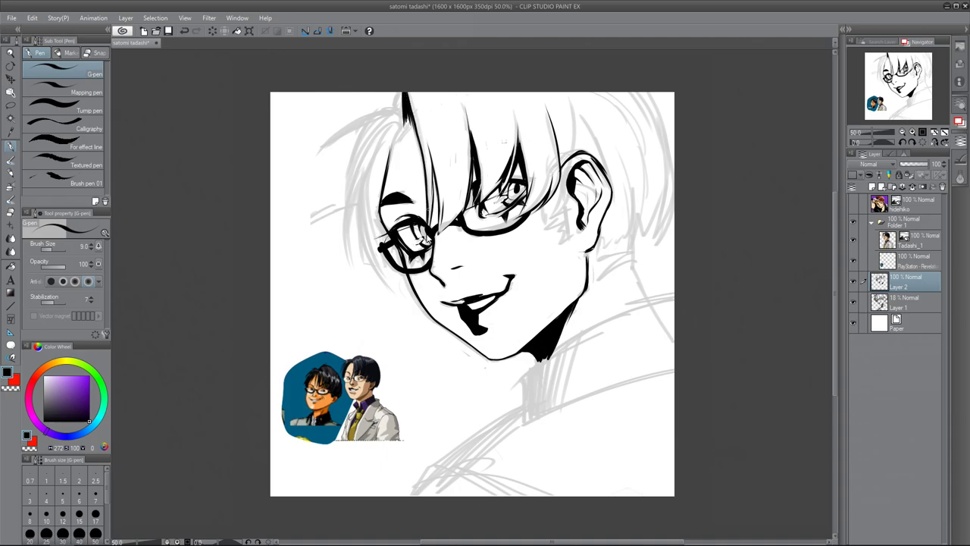
pyautogui.moveTo(383, 148); pyautogui.dragTo(366, 250)
pyautogui.moveTo(379, 199); pyautogui.dragTo(389, 271)
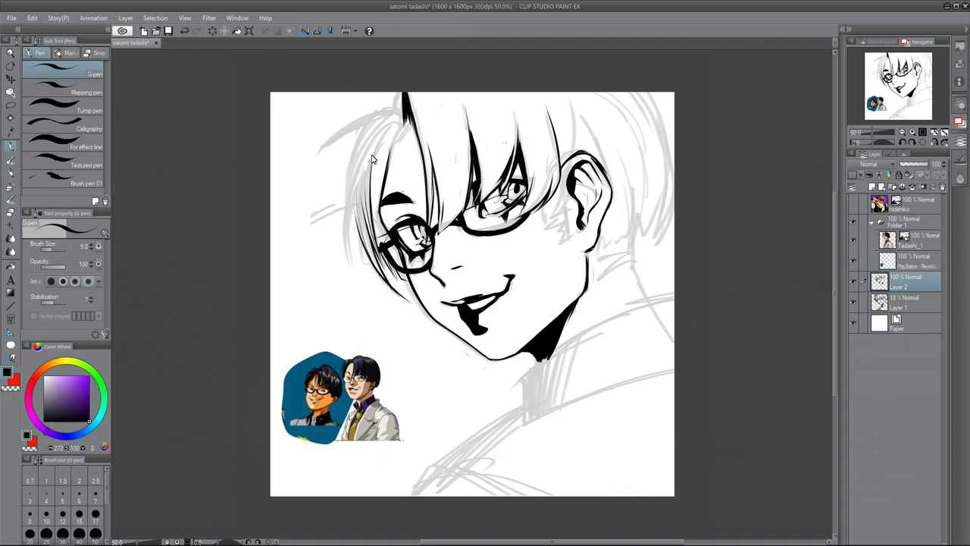
pyautogui.moveTo(375, 121); pyautogui.dragTo(351, 275)
pyautogui.moveTo(400, 95)
pyautogui.mouseDown()
pyautogui.moveTo(317, 156)
pyautogui.moveTo(403, 124)
pyautogui.mouseUp()
pyautogui.moveTo(378, 120)
pyautogui.mouseDown()
pyautogui.moveTo(329, 148)
pyautogui.moveTo(395, 146)
pyautogui.moveTo(439, 161)
pyautogui.moveTo(383, 219)
pyautogui.mouseUp()
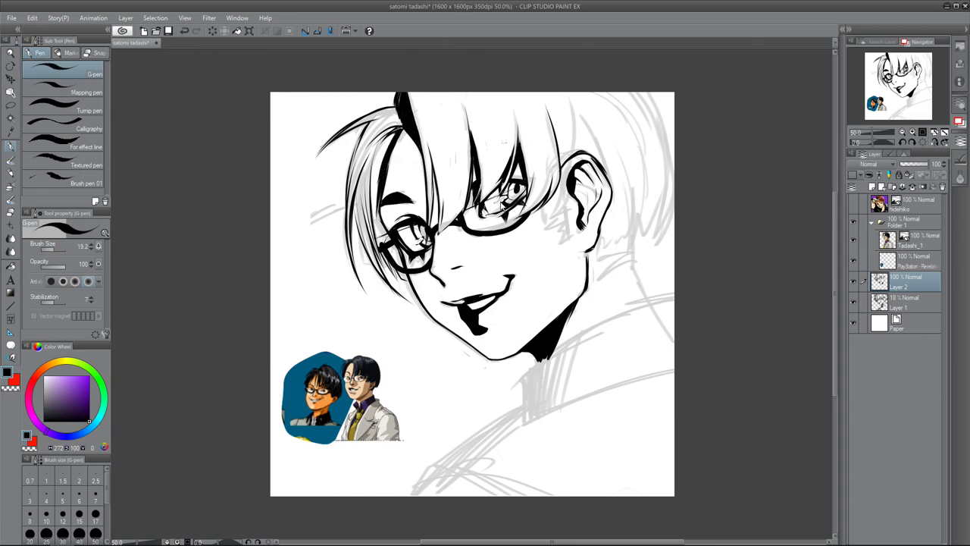
# - Set the pen size to 7 and ink thinner strands along the parting and in front of the ear
pyautogui.press('e')
pyautogui.press('p')
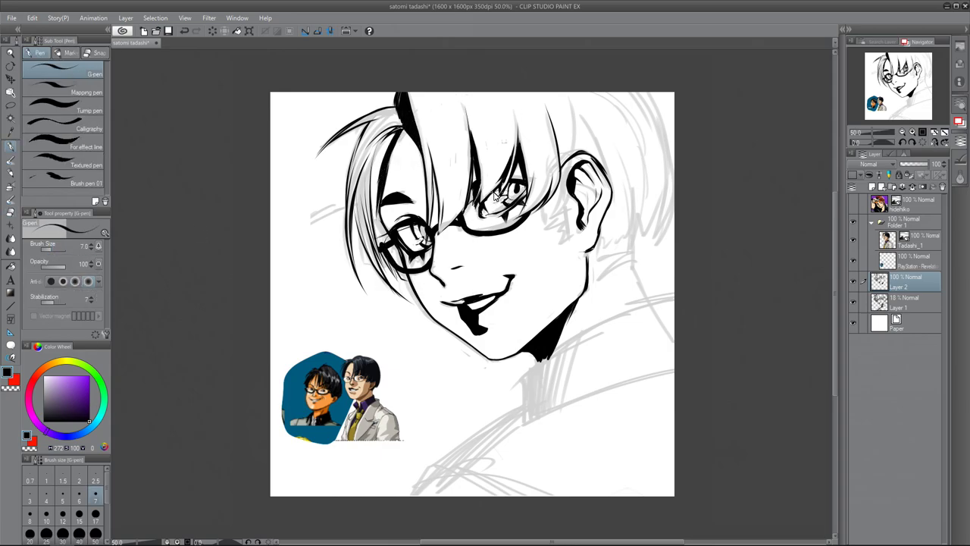
pyautogui.press('e')
pyautogui.press('p')
pyautogui.moveTo(406, 130); pyautogui.dragTo(441, 236)
pyautogui.moveTo(564, 193); pyautogui.dragTo(544, 220)
pyautogui.moveTo(576, 115); pyautogui.dragTo(556, 211)
# - Erase the ear outline where hair overlaps it and ink a strand over the top of the ear
pyautogui.press('e')
pyautogui.moveTo(574, 148); pyautogui.dragTo(565, 198)
pyautogui.press('p')
pyautogui.moveTo(591, 110); pyautogui.dragTo(577, 157)
# - Ink the hair at the back of the head, the nape strands and the back of the neck
pyautogui.moveTo(649, 92); pyautogui.dragTo(659, 237)
pyautogui.moveTo(659, 152); pyautogui.dragTo(645, 242)
pyautogui.moveTo(606, 212); pyautogui.dragTo(598, 240)
pyautogui.moveTo(649, 199)
pyautogui.mouseDown()
pyautogui.moveTo(606, 250)
pyautogui.moveTo(646, 300)
pyautogui.mouseUp()
# - Ink the upper and lower collar edges and fill the collar opening and shoulder shadow with solid black
pyautogui.moveTo(557, 343); pyautogui.dragTo(668, 303)
pyautogui.moveTo(532, 361); pyautogui.dragTo(524, 403)
pyautogui.moveTo(599, 394)
pyautogui.mouseDown()
pyautogui.moveTo(467, 478)
pyautogui.moveTo(458, 494)
pyautogui.mouseUp()
pyautogui.moveTo(547, 361); pyautogui.dragTo(525, 414)
pyautogui.moveTo(493, 434)
pyautogui.mouseDown()
pyautogui.moveTo(425, 494)
pyautogui.moveTo(497, 435)
pyautogui.mouseUp()
pyautogui.moveTo(624, 379); pyautogui.dragTo(479, 459)
pyautogui.moveTo(673, 370); pyautogui.dragTo(496, 433)
pyautogui.moveTo(553, 358)
pyautogui.mouseDown()
pyautogui.moveTo(560, 379)
pyautogui.moveTo(629, 400)
pyautogui.mouseUp()
# - Fill the shadow between the far cheek and the side hair with solid black up to the forehead
pyautogui.moveTo(379, 199); pyautogui.dragTo(401, 267)
pyautogui.moveTo(381, 220)
pyautogui.mouseDown()
pyautogui.moveTo(393, 280)
pyautogui.moveTo(417, 297)
pyautogui.mouseUp()
pyautogui.moveTo(378, 127); pyautogui.dragTo(354, 228)
pyautogui.moveTo(375, 211); pyautogui.dragTo(372, 149)
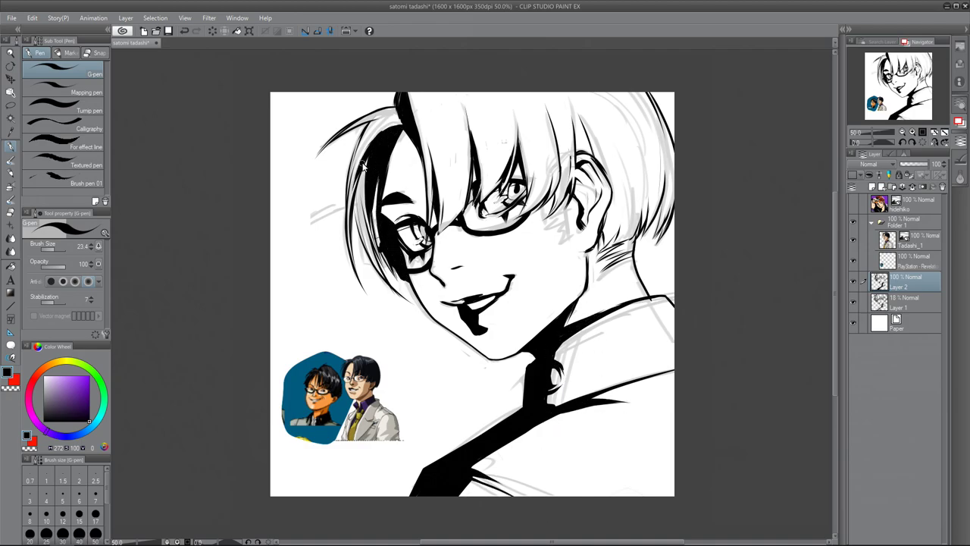
# - Ink shadow strands at the hair parting, behind the ear, along the back hair and in the sideburn
pyautogui.moveTo(402, 113); pyautogui.dragTo(371, 128)
pyautogui.moveTo(664, 166)
pyautogui.mouseDown()
pyautogui.moveTo(656, 227)
pyautogui.moveTo(667, 235)
pyautogui.mouseUp()
pyautogui.moveTo(611, 207); pyautogui.dragTo(602, 244)
pyautogui.moveTo(599, 192); pyautogui.dragTo(610, 249)
pyautogui.moveTo(578, 108)
pyautogui.mouseDown()
pyautogui.moveTo(606, 176)
pyautogui.moveTo(616, 97)
pyautogui.mouseUp()
pyautogui.moveTo(547, 202)
pyautogui.mouseDown()
pyautogui.moveTo(556, 220)
pyautogui.moveTo(574, 224)
pyautogui.moveTo(561, 217)
pyautogui.mouseUp()
# - Refine the ink around the far eye and glasses lens, adding solid black at the outer eye corner
pyautogui.press('e')
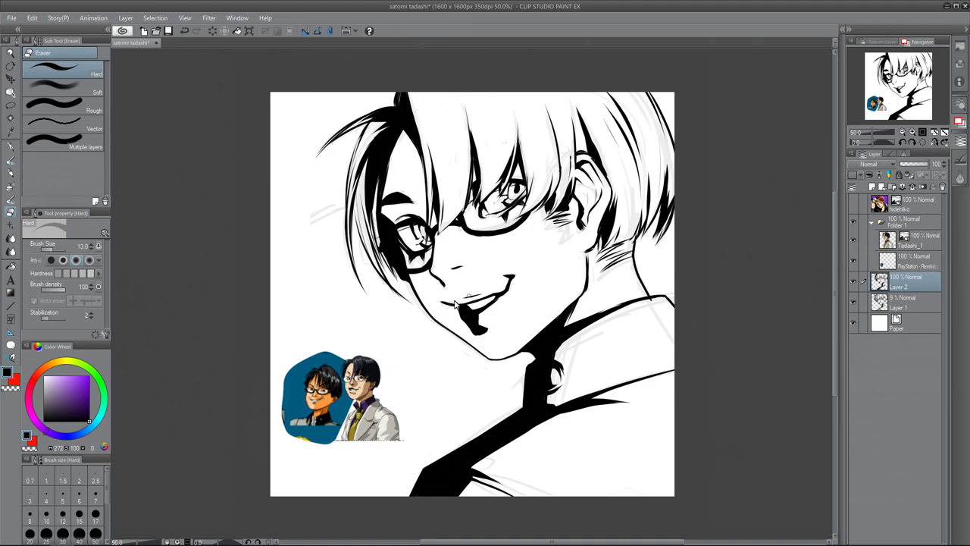
pyautogui.press('p')
pyautogui.press('e')
pyautogui.press('p')
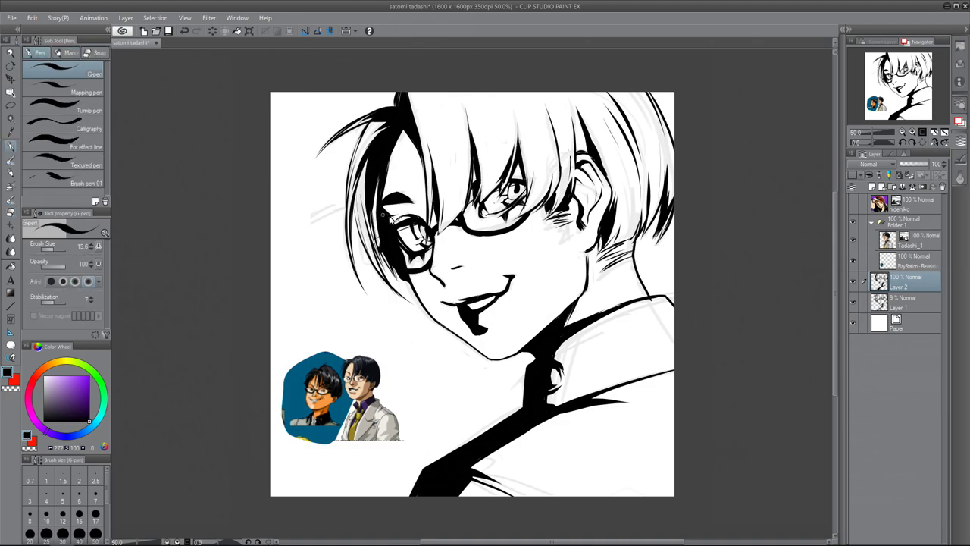
pyautogui.press('e')
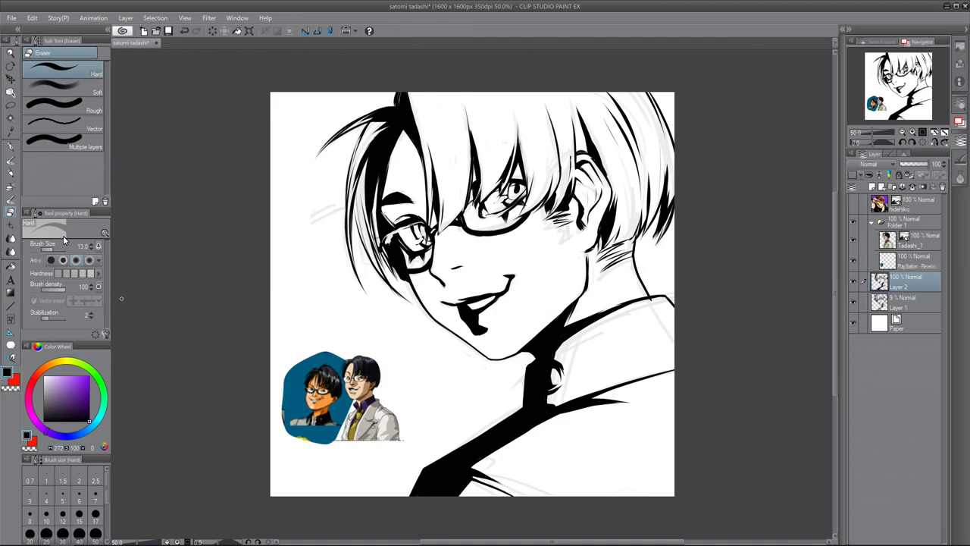
# - Thicken the far-side hair with additional black strands from the parting down past the glasses
pyautogui.press('p')
pyautogui.moveTo(379, 190); pyautogui.dragTo(371, 244)
pyautogui.moveTo(363, 159); pyautogui.dragTo(383, 265)
pyautogui.moveTo(379, 228); pyautogui.dragTo(363, 286)
pyautogui.moveTo(357, 178); pyautogui.dragTo(355, 241)
pyautogui.moveTo(372, 217); pyautogui.dragTo(360, 262)
pyautogui.moveTo(376, 187); pyautogui.dragTo(376, 210)
pyautogui.moveTo(341, 133); pyautogui.dragTo(375, 120)
# - Ink fine strands from the crown into the fringe and back hair, and hide the sketch layer
pyautogui.moveTo(413, 92); pyautogui.dragTo(424, 146)
pyautogui.moveTo(458, 100)
pyautogui.mouseDown()
pyautogui.moveTo(470, 182)
pyautogui.moveTo(485, 177)
pyautogui.mouseUp()
pyautogui.moveTo(510, 91); pyautogui.dragTo(517, 140)
pyautogui.moveTo(524, 92)
pyautogui.mouseDown()
pyautogui.moveTo(553, 135)
pyautogui.moveTo(553, 126)
pyautogui.mouseUp()
pyautogui.moveTo(607, 88); pyautogui.dragTo(666, 226)
pyautogui.click(853, 302)
# - Erase thin slivers from the ink at the crown and fringe to taper the hair strands
pyautogui.press('e')
pyautogui.moveTo(530, 94); pyautogui.dragTo(550, 118)
pyautogui.moveTo(509, 93); pyautogui.dragTo(515, 130)
pyautogui.moveTo(479, 93); pyautogui.dragTo(463, 156)
pyautogui.moveTo(462, 120); pyautogui.dragTo(469, 170)
pyautogui.moveTo(415, 92); pyautogui.dragTo(421, 140)
pyautogui.moveTo(459, 94); pyautogui.dragTo(469, 179)
pyautogui.moveTo(469, 114); pyautogui.dragTo(485, 196)
pyautogui.moveTo(409, 92); pyautogui.dragTo(417, 117)
# - Erase fine slivers from the black far-side hair to separate and taper its strands
pyautogui.moveTo(383, 144)
pyautogui.mouseDown()
pyautogui.moveTo(372, 247)
pyautogui.moveTo(357, 249)
pyautogui.mouseUp()
pyautogui.moveTo(355, 196); pyautogui.dragTo(351, 233)
pyautogui.moveTo(377, 173); pyautogui.dragTo(366, 266)
pyautogui.moveTo(355, 226); pyautogui.dragTo(350, 254)
pyautogui.moveTo(395, 106); pyautogui.dragTo(332, 149)
# - Add a new layer beneath the line art and block in the face and neck with flat skin colour
pyautogui.hotkey('ctrl', 'shift', 'n')
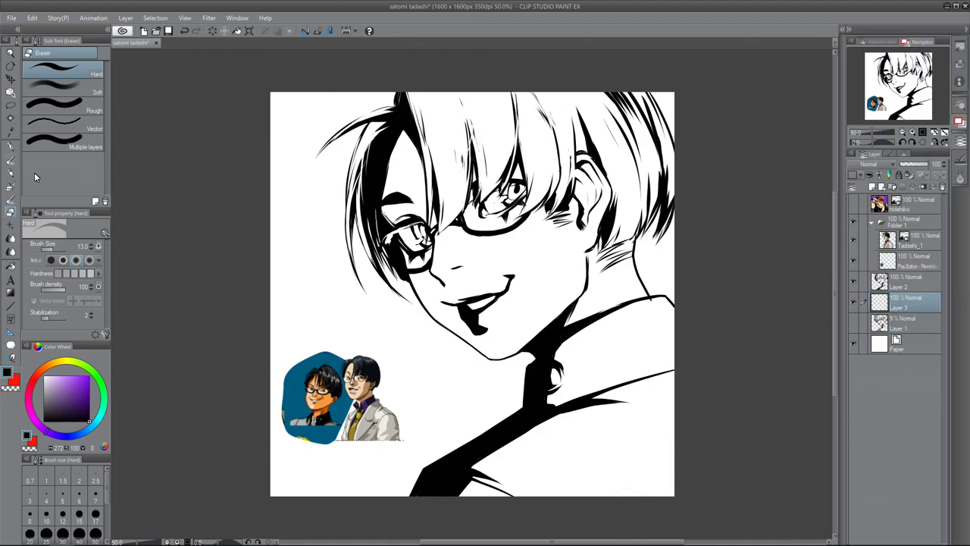
pyautogui.press('b')
pyautogui.moveTo(560, 250); pyautogui.dragTo(516, 296)
pyautogui.moveTo(530, 197); pyautogui.dragTo(470, 303)
pyautogui.moveTo(613, 167); pyautogui.dragTo(397, 215)
pyautogui.moveTo(424, 288)
pyautogui.mouseDown()
pyautogui.moveTo(576, 356)
pyautogui.moveTo(640, 228)
pyautogui.mouseUp()
# - Sample the dark navy hair colour from the reference and block in the hair across the crown
pyautogui.press('w')
pyautogui.press('b')
pyautogui.keyDown('alt'); pyautogui.click(304, 379); pyautogui.keyUp('alt')
pyautogui.moveTo(409, 99)
pyautogui.mouseDown()
pyautogui.moveTo(591, 106)
pyautogui.moveTo(674, 152)
pyautogui.mouseUp()
# - Hide the colour layer and thin the back hair lines on Layer 2 with the eraser
pyautogui.click(854, 302)
pyautogui.click(909, 282)
pyautogui.press('e')
pyautogui.moveTo(601, 83)
pyautogui.mouseDown()
pyautogui.moveTo(644, 136)
pyautogui.moveTo(591, 167)
pyautogui.moveTo(554, 171)
pyautogui.moveTo(652, 176)
pyautogui.moveTo(663, 186)
pyautogui.moveTo(665, 227)
pyautogui.mouseUp()
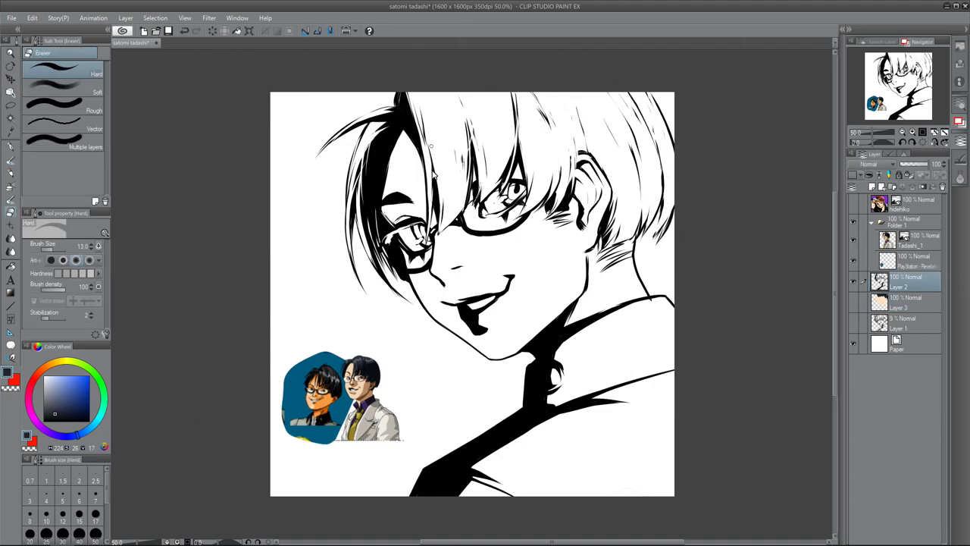
# - Try a large solid black shape with a curved upper edge filling the background below the face
pyautogui.press('p')
pyautogui.moveTo(273, 250)
pyautogui.mouseDown()
pyautogui.moveTo(347, 237)
pyautogui.moveTo(394, 292)
pyautogui.mouseUp()
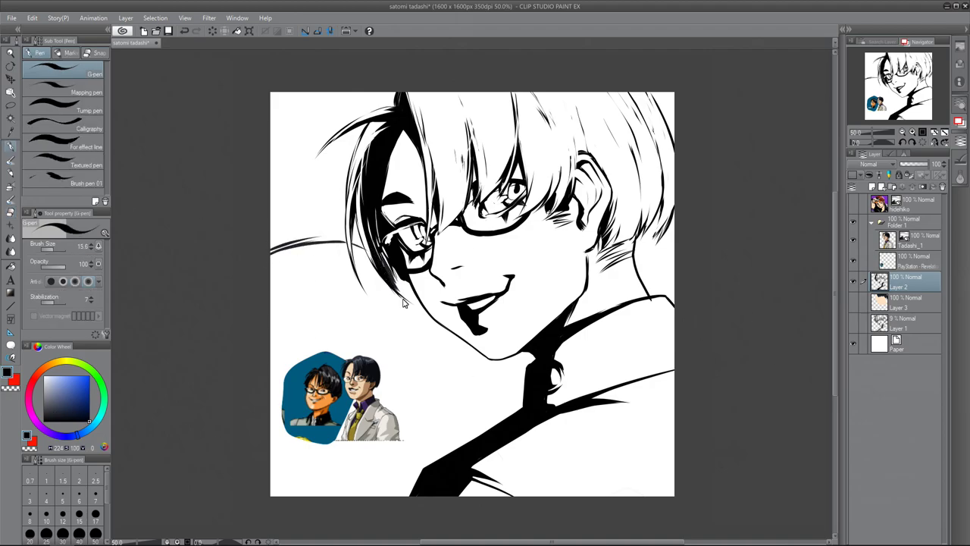
pyautogui.moveTo(383, 254); pyautogui.dragTo(421, 317)
pyautogui.moveTo(303, 440)
pyautogui.mouseDown()
pyautogui.moveTo(326, 454)
pyautogui.moveTo(493, 383)
pyautogui.moveTo(364, 273)
pyautogui.moveTo(421, 430)
pyautogui.mouseUp()
pyautogui.hotkey('ctrl', 'z')
pyautogui.moveTo(272, 307)
pyautogui.mouseDown()
pyautogui.moveTo(353, 318)
pyautogui.moveTo(413, 400)
pyautogui.moveTo(249, 509)
pyautogui.mouseUp()
pyautogui.hotkey('ctrl', 'z')
pyautogui.moveTo(356, 303)
pyautogui.mouseDown()
pyautogui.moveTo(369, 348)
pyautogui.moveTo(498, 407)
pyautogui.moveTo(460, 375)
pyautogui.mouseUp()
pyautogui.press('[')
pyautogui.press('[')
pyautogui.press('[')
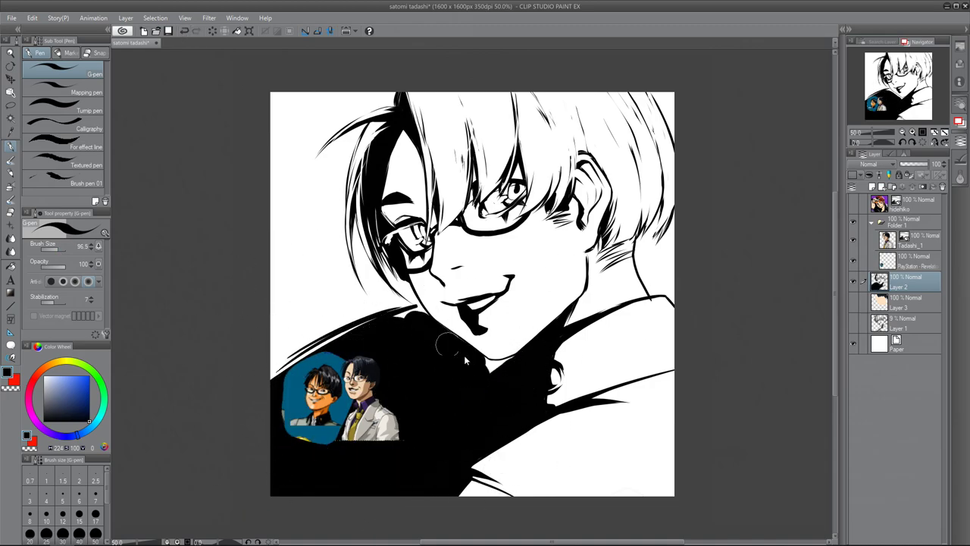
pyautogui.moveTo(353, 328); pyautogui.dragTo(247, 389)
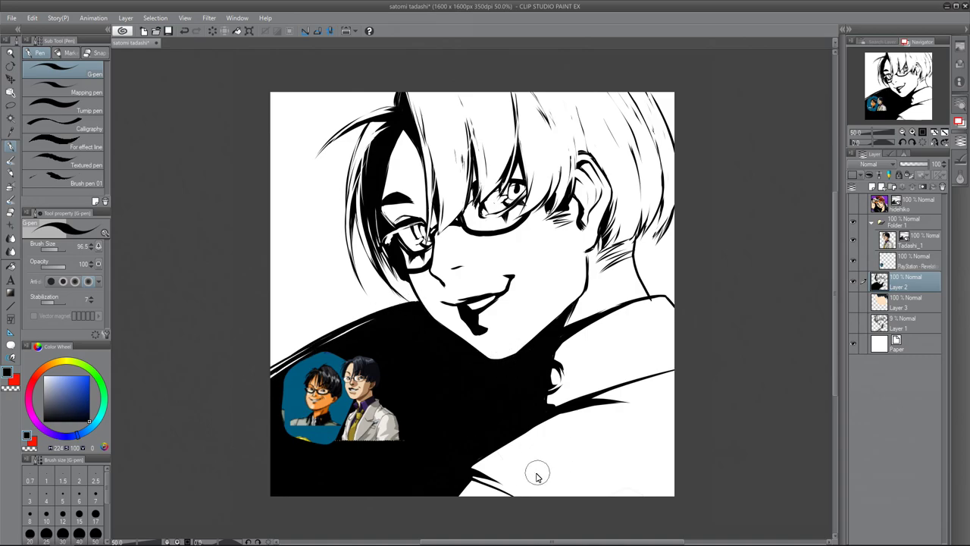
# - Undo the black background shape drawn on the line art layer
pyautogui.hotkey('ctrl', 'z')
pyautogui.hotkey('ctrl', 'z')
pyautogui.hotkey('ctrl', 'z')
pyautogui.hotkey('ctrl', 'z')
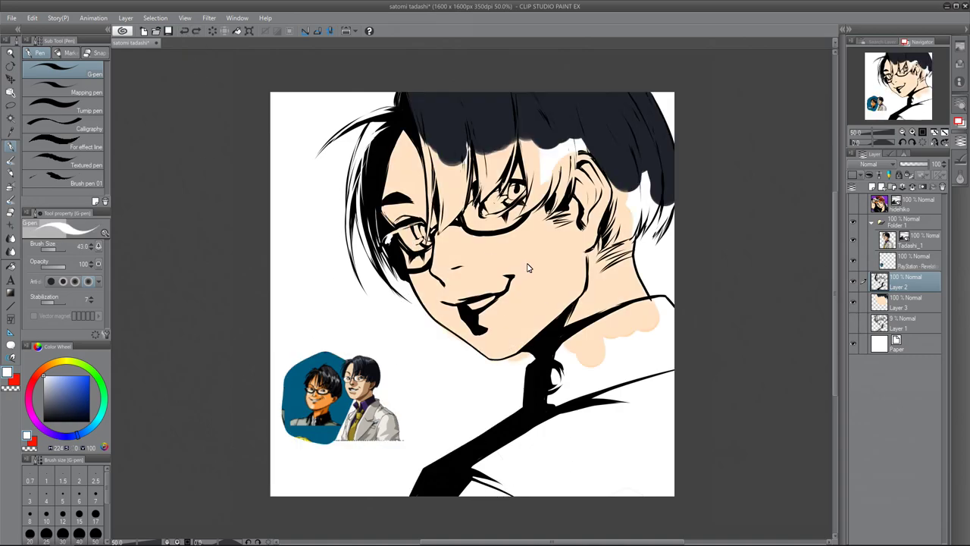
# - Paint the whites of both eyes and the teeth white on the colour layer below the line art
pyautogui.hotkey('alt', '[')
pyautogui.moveTo(405, 231); pyautogui.dragTo(424, 242)
pyautogui.keyDown('alt'); pyautogui.click(496, 309); pyautogui.keyUp('alt')
pyautogui.moveTo(492, 193)
pyautogui.mouseDown()
pyautogui.moveTo(515, 197)
pyautogui.moveTo(517, 218)
pyautogui.mouseUp()
# - Paint the irises of both eyes dark grey
pyautogui.keyDown('alt'); pyautogui.click(438, 253); pyautogui.keyUp('alt')
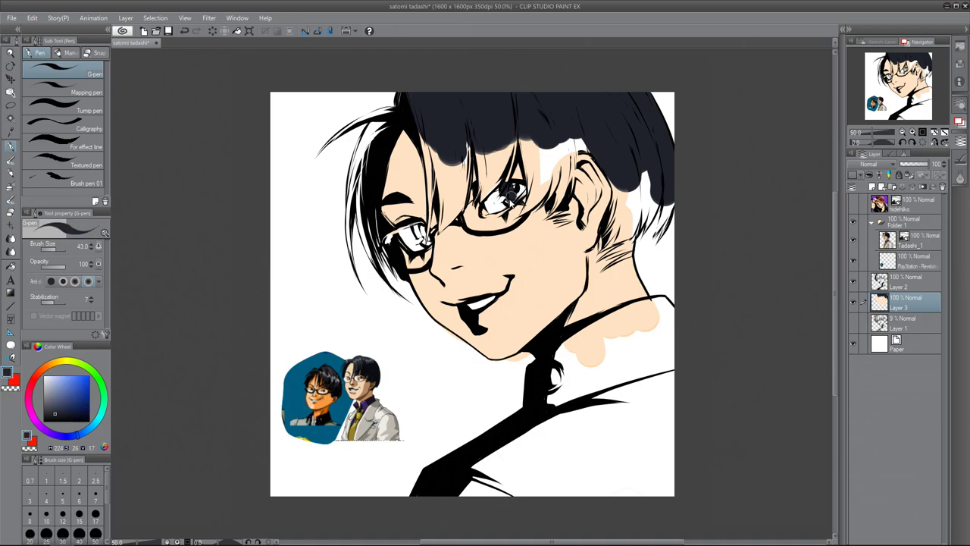
pyautogui.moveTo(415, 226); pyautogui.dragTo(429, 244)
pyautogui.moveTo(503, 188); pyautogui.dragTo(516, 206)
pyautogui.moveTo(415, 227); pyautogui.dragTo(422, 239)
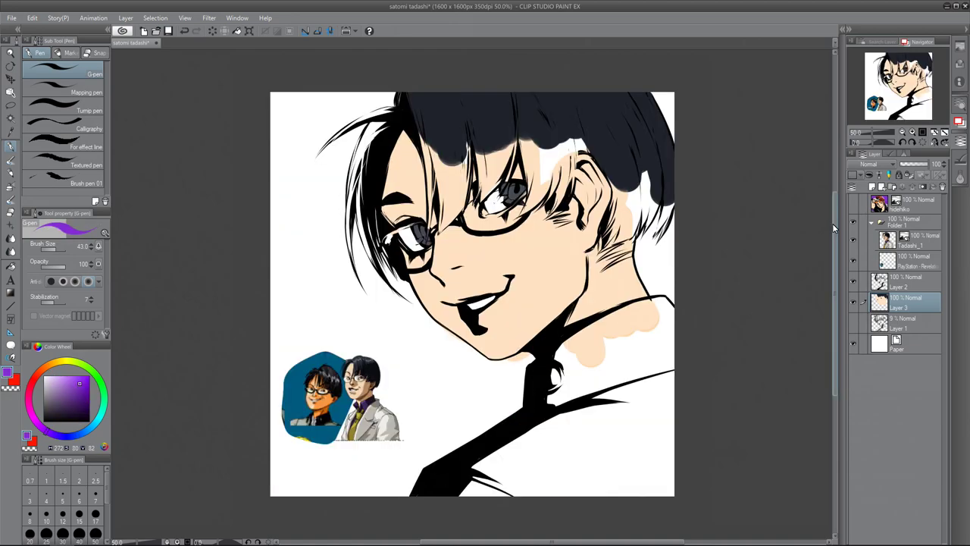
# - Fill a new layer beneath the flat colours with purple, and block in the near-black collar and grey jacket
pyautogui.hotkey('ctrl', 'shift', 'n')
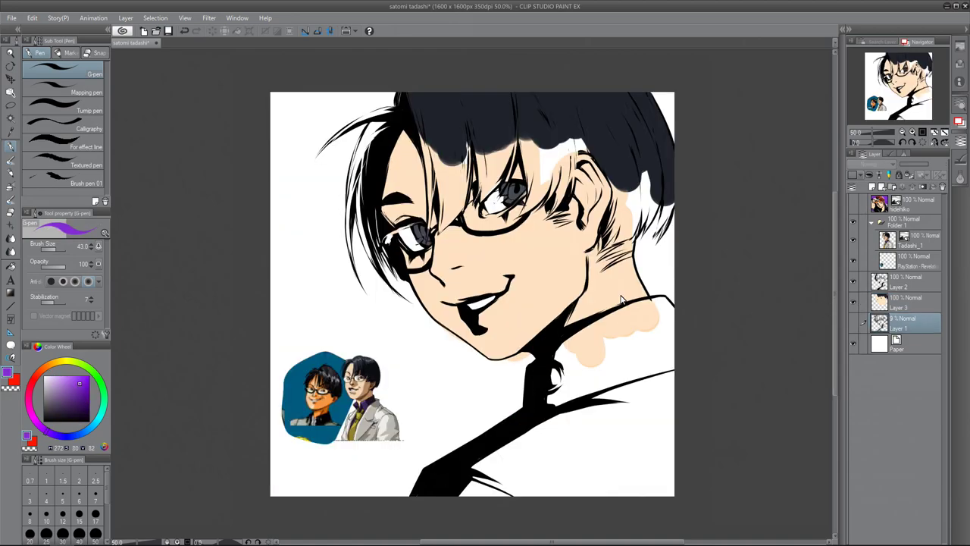
pyautogui.press('b')
pyautogui.rightClick(902, 323)
pyautogui.click(879, 394)
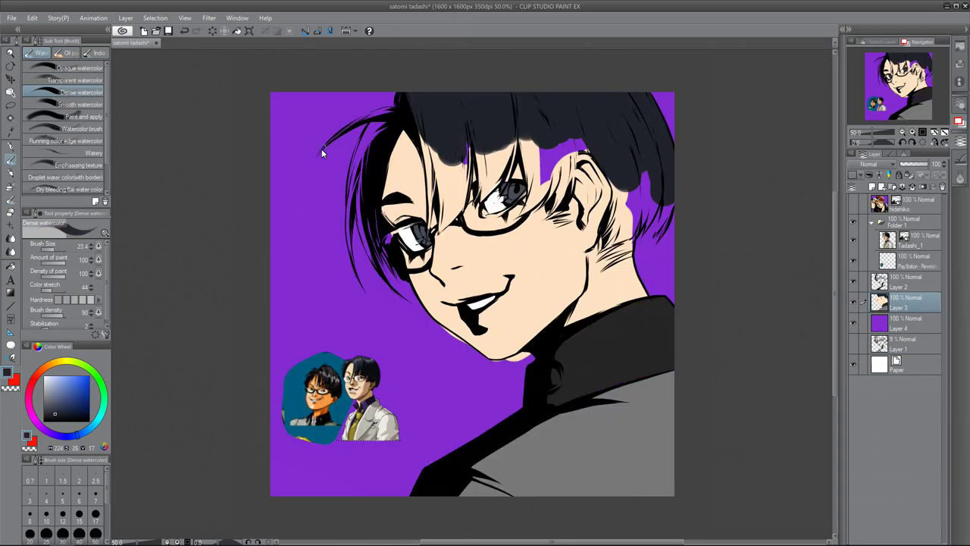
# - Paint the far-side hair and the front fringe strands dark navy down to the glasses
pyautogui.moveTo(322, 149); pyautogui.dragTo(354, 278)
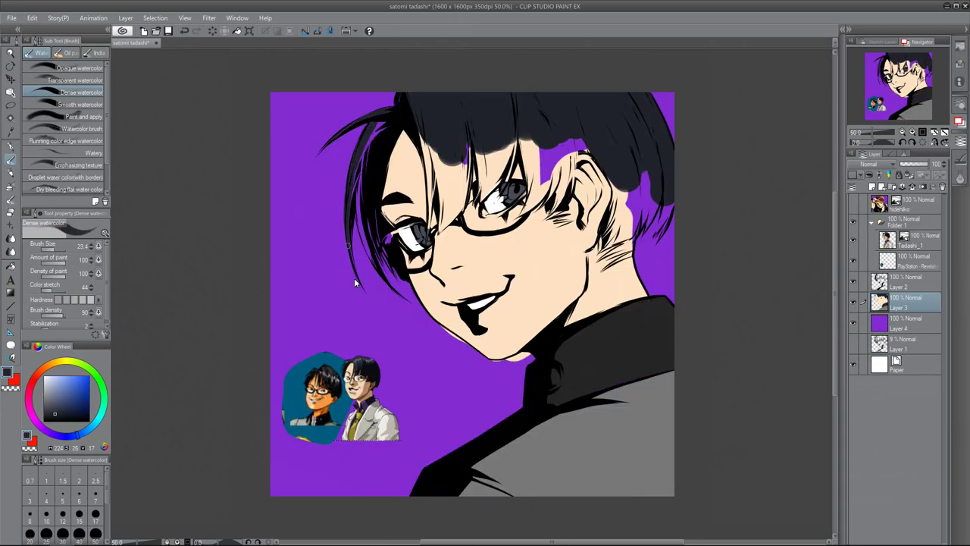
pyautogui.moveTo(425, 133); pyautogui.dragTo(440, 227)
pyautogui.moveTo(459, 144); pyautogui.dragTo(445, 208)
pyautogui.moveTo(478, 163); pyautogui.dragTo(469, 220)
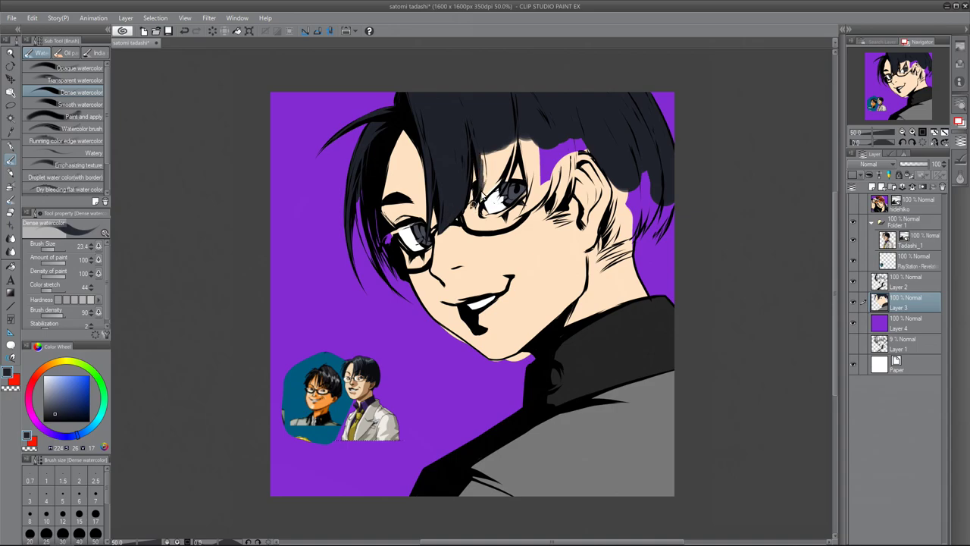
# - Fill the near-side fringe and the temple hair beside the ear with dark navy
pyautogui.moveTo(504, 140); pyautogui.dragTo(489, 201)
pyautogui.moveTo(526, 159); pyautogui.dragTo(531, 218)
pyautogui.moveTo(561, 157); pyautogui.dragTo(546, 216)
pyautogui.moveTo(576, 150)
pyautogui.mouseDown()
pyautogui.moveTo(574, 191)
pyautogui.moveTo(583, 190)
pyautogui.mouseUp()
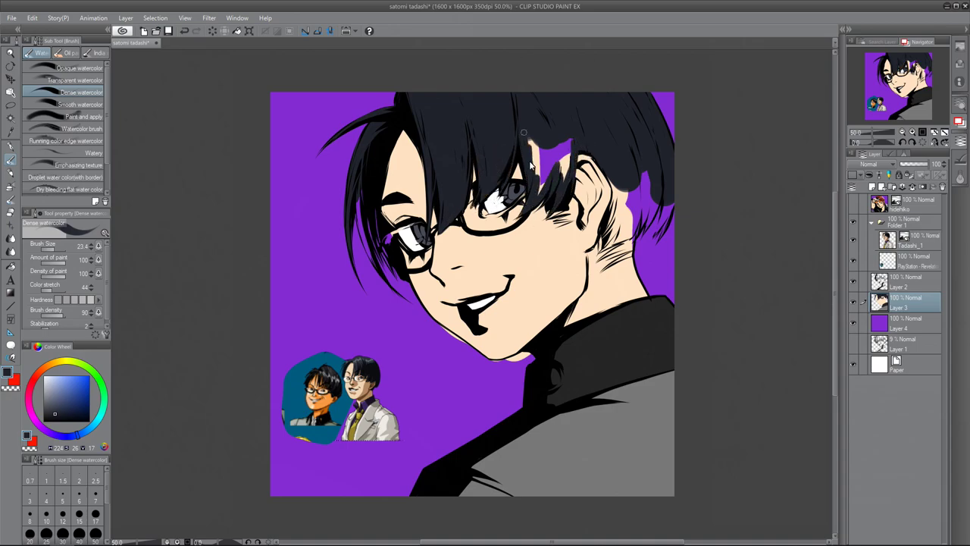
pyautogui.moveTo(531, 140); pyautogui.dragTo(546, 193)
# - Fill the remaining hair behind the ear, at the nape and beside the far lens with dark navy
pyautogui.moveTo(614, 182); pyautogui.dragTo(602, 265)
pyautogui.moveTo(635, 238); pyautogui.dragTo(611, 266)
pyautogui.moveTo(630, 209); pyautogui.dragTo(626, 224)
pyautogui.moveTo(368, 193); pyautogui.dragTo(360, 263)
pyautogui.moveTo(377, 212); pyautogui.dragTo(385, 253)
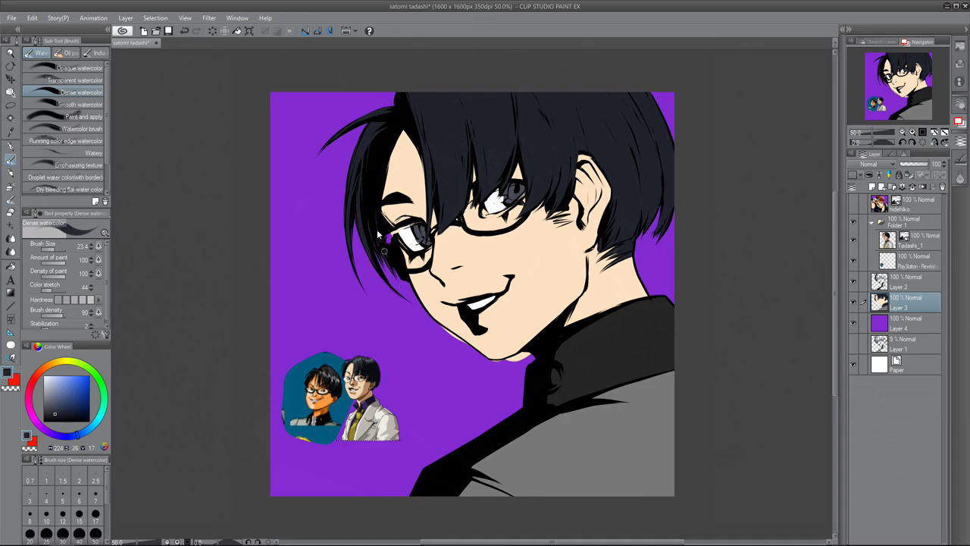
# - Erase the stray skin colour outside the jaw and paint the far eye's outer corner white
pyautogui.press('e')
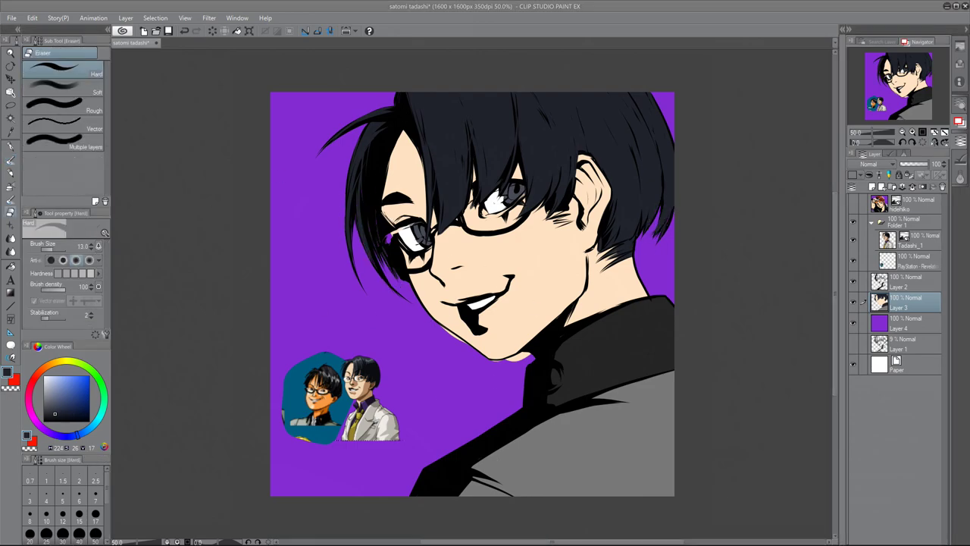
pyautogui.press('b')
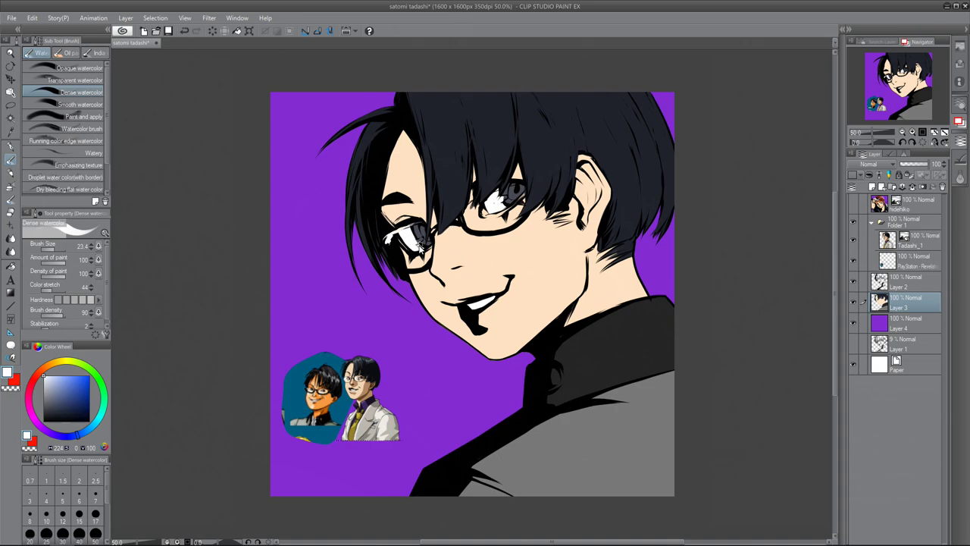
# - Select the face and neck skin areas, recolour them a deeper peach tone and deselect
pyautogui.keyDown('alt'); pyautogui.click(478, 334); pyautogui.keyUp('alt')
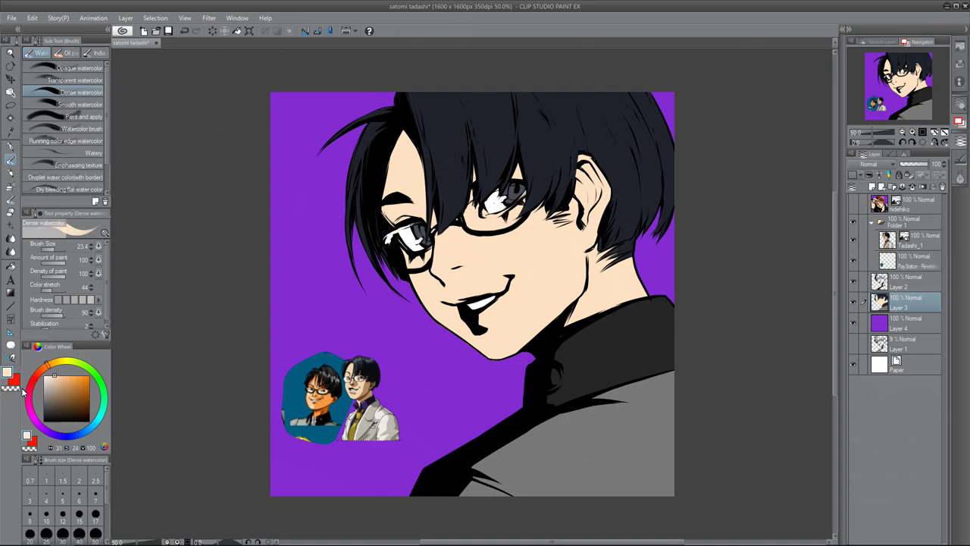
pyautogui.press('p')
pyautogui.press('w')
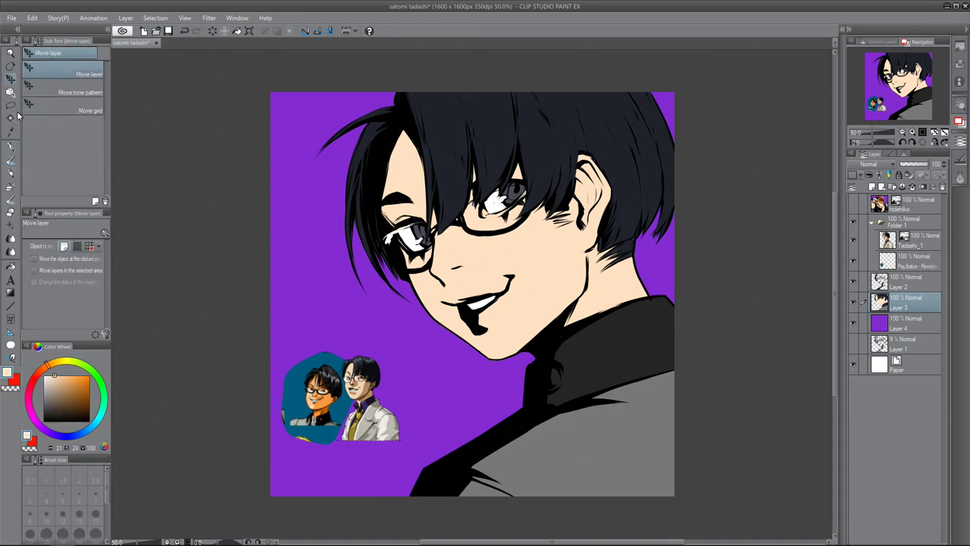
pyautogui.click(493, 296)
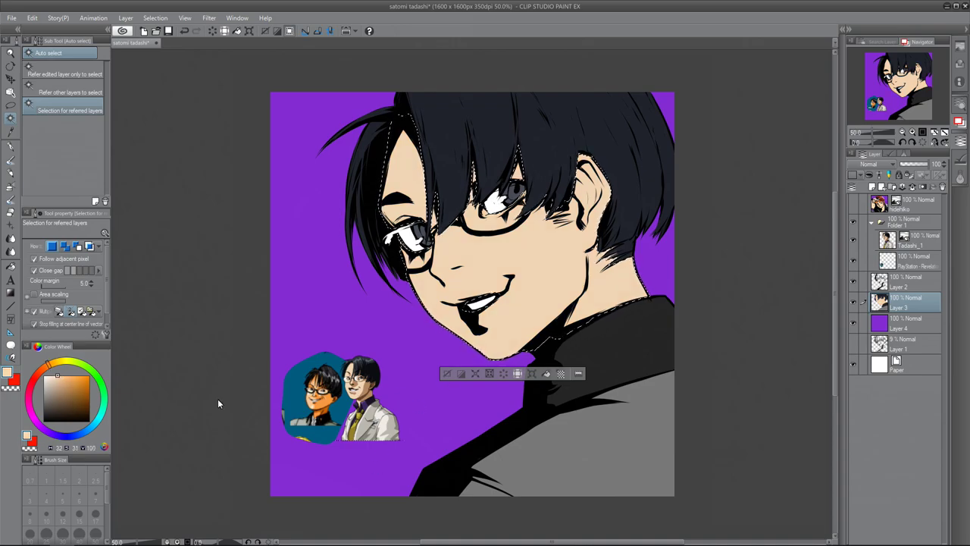
pyautogui.hotkey('ctrl', 'd')
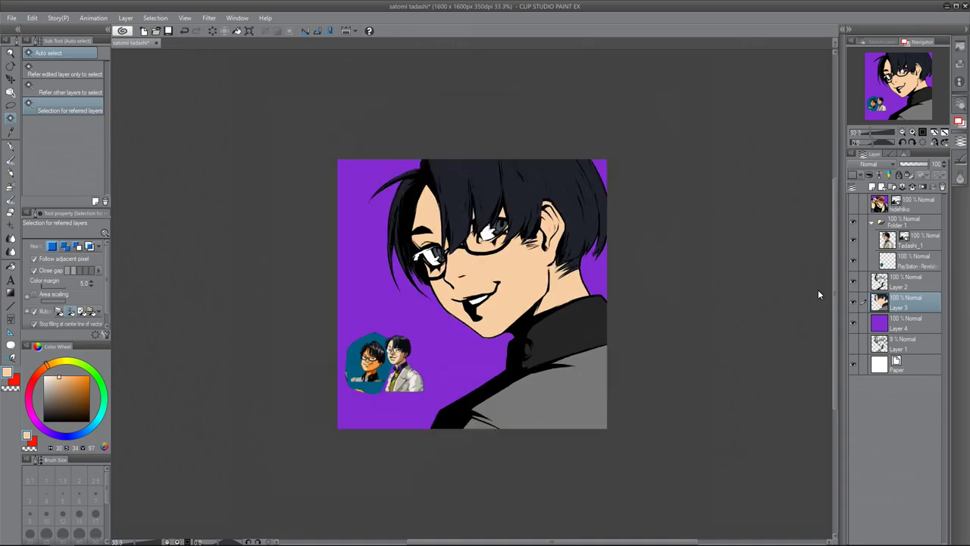
# - Slim the black shadow below the lower lip on the line art layer with the eraser and pen
pyautogui.hotkey('alt', ']')
pyautogui.press('e')
pyautogui.press('p')
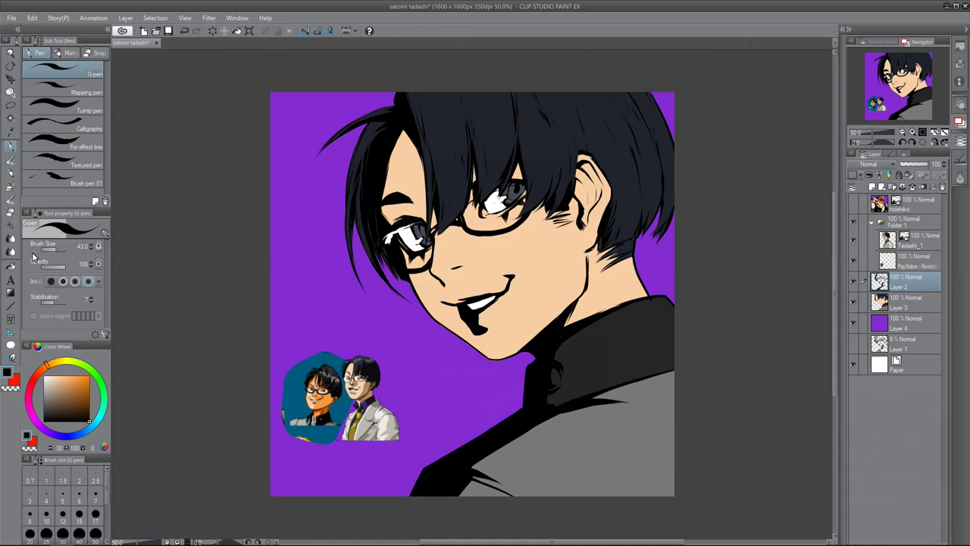
pyautogui.press('e')
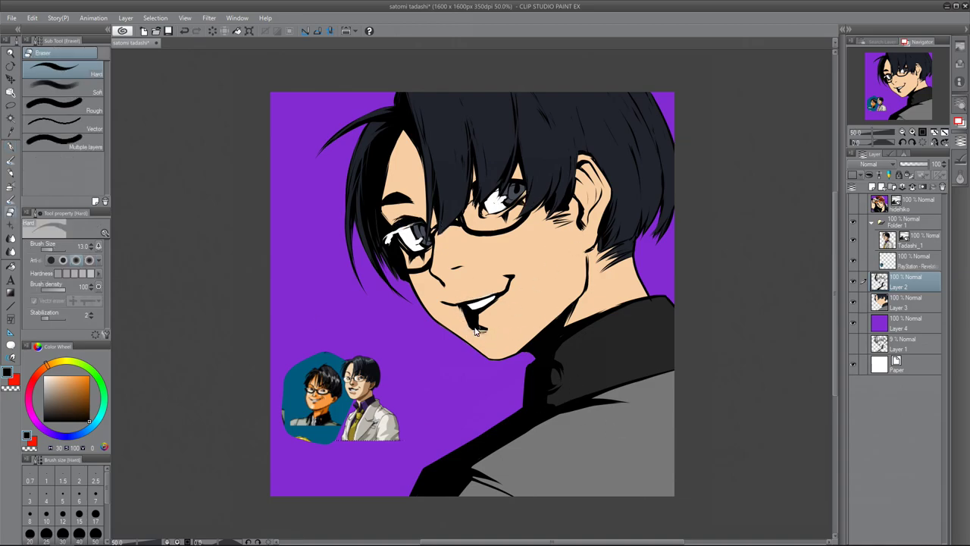
pyautogui.press('p')
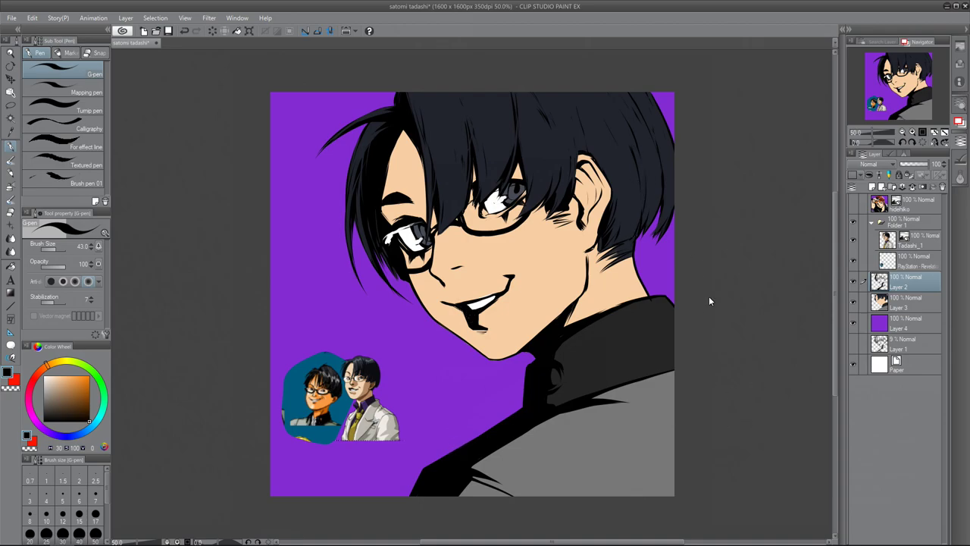
# - Sample the skin tone on the colour layer and hide the reference images
pyautogui.click(906, 302)
pyautogui.keyDown('alt'); pyautogui.click(493, 333); pyautogui.keyUp('alt')
pyautogui.click(853, 240)
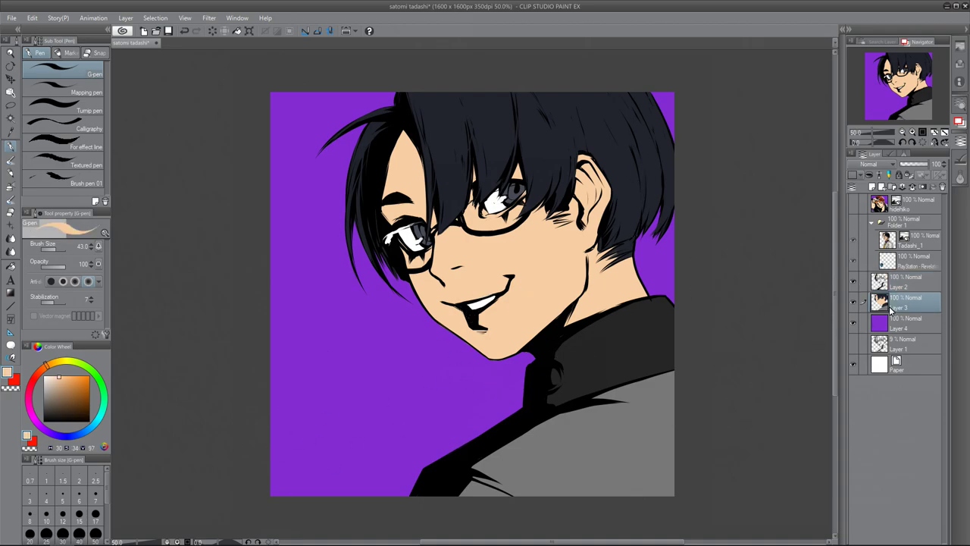
# - Duplicate the line art layer, blur the copy with a strength of 6 and reduce its opacity to 68%
pyautogui.click(905, 281)
pyautogui.click(209, 17)
pyautogui.click(326, 38)
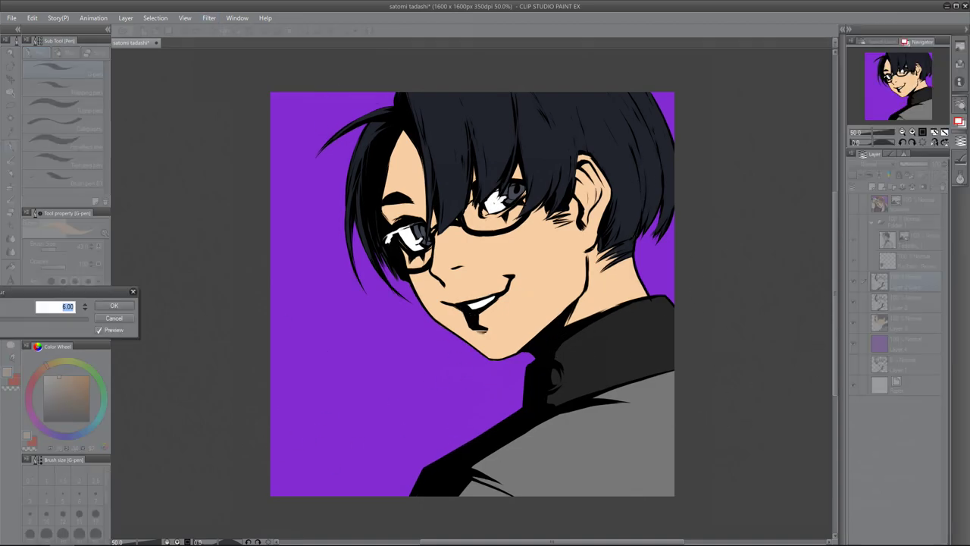
pyautogui.click(407, 312)
pyautogui.moveTo(914, 164); pyautogui.dragTo(923, 163)
# - Add a layer above the line art and paint white rim highlights on the outer hair, glasses and jaw edge
pyautogui.hotkey('ctrl', 'shift', 'n')
pyautogui.moveTo(383, 108)
pyautogui.mouseDown()
pyautogui.moveTo(349, 265)
pyautogui.moveTo(403, 233)
pyautogui.mouseUp()
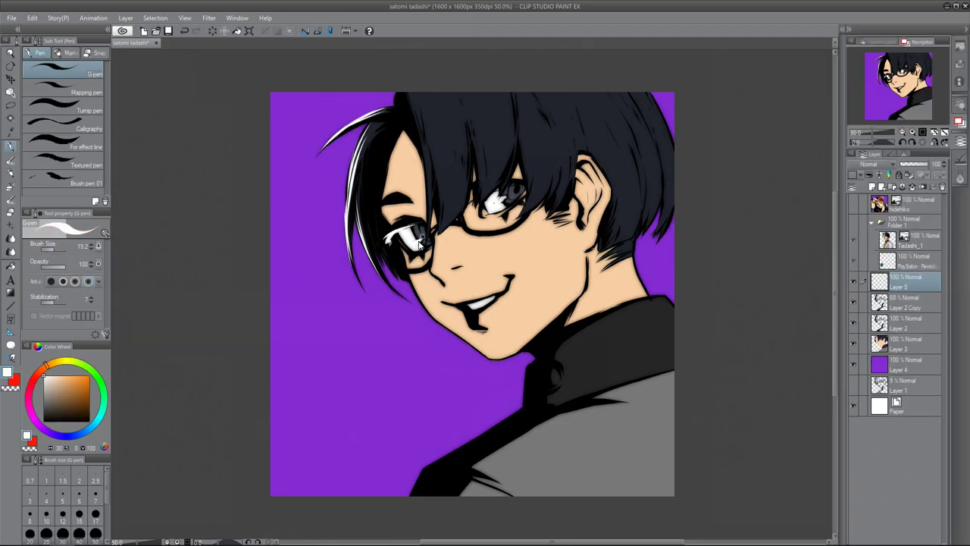
pyautogui.moveTo(409, 275); pyautogui.dragTo(476, 347)
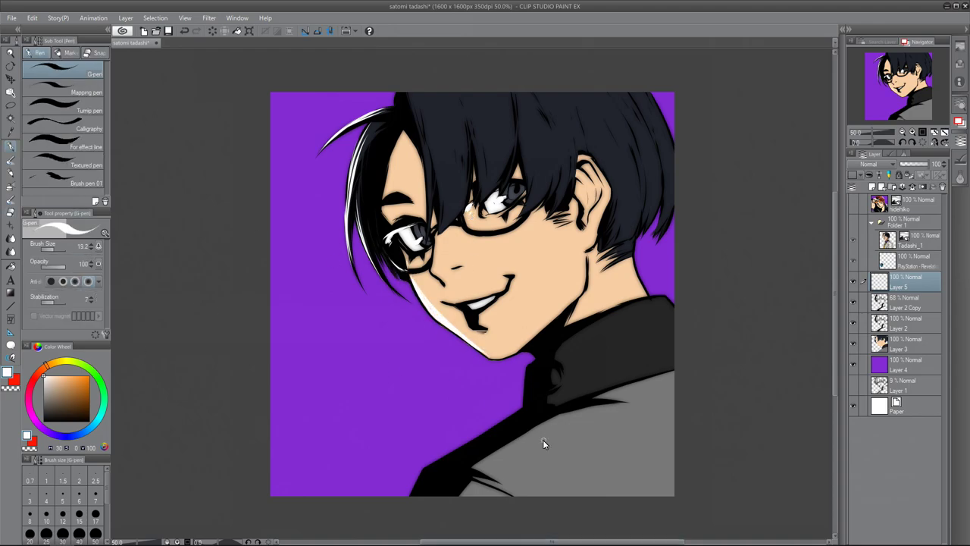
# - Paint the collar button gold with shading on the flat colour layer
pyautogui.click(905, 343)
pyautogui.moveTo(553, 371); pyautogui.dragTo(551, 388)
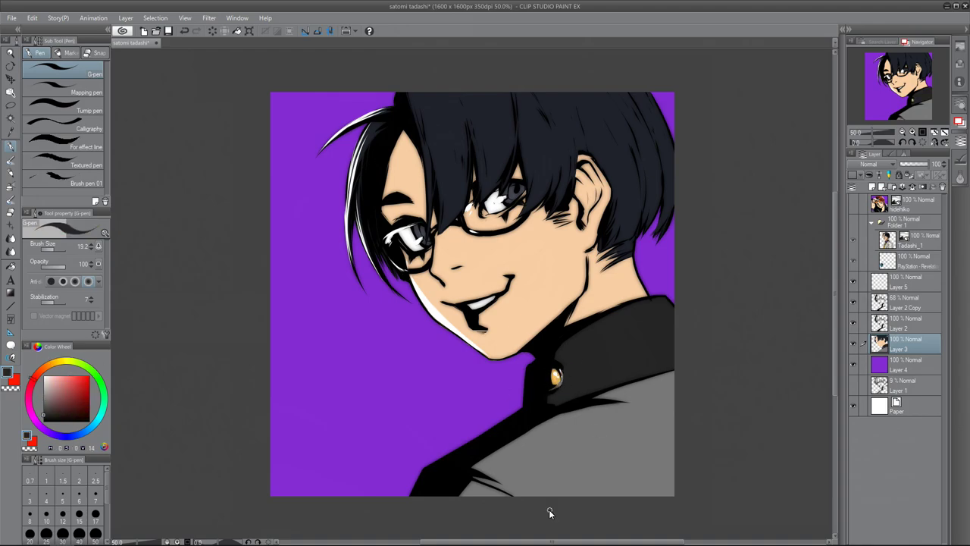
# - Paint white highlight streaks along the front fringe on the highlight layer and taper them with the eraser
pyautogui.click(905, 281)
pyautogui.moveTo(413, 96)
pyautogui.mouseDown()
pyautogui.moveTo(422, 214)
pyautogui.moveTo(429, 244)
pyautogui.mouseUp()
pyautogui.moveTo(421, 114); pyautogui.dragTo(440, 214)
pyautogui.moveTo(426, 92); pyautogui.dragTo(443, 227)
pyautogui.moveTo(461, 93)
pyautogui.mouseDown()
pyautogui.moveTo(474, 152)
pyautogui.moveTo(428, 87)
pyautogui.mouseUp()
pyautogui.press('e')
pyautogui.moveTo(455, 129); pyautogui.dragTo(421, 93)
pyautogui.moveTo(433, 152); pyautogui.dragTo(417, 92)
pyautogui.moveTo(461, 93); pyautogui.dragTo(471, 155)
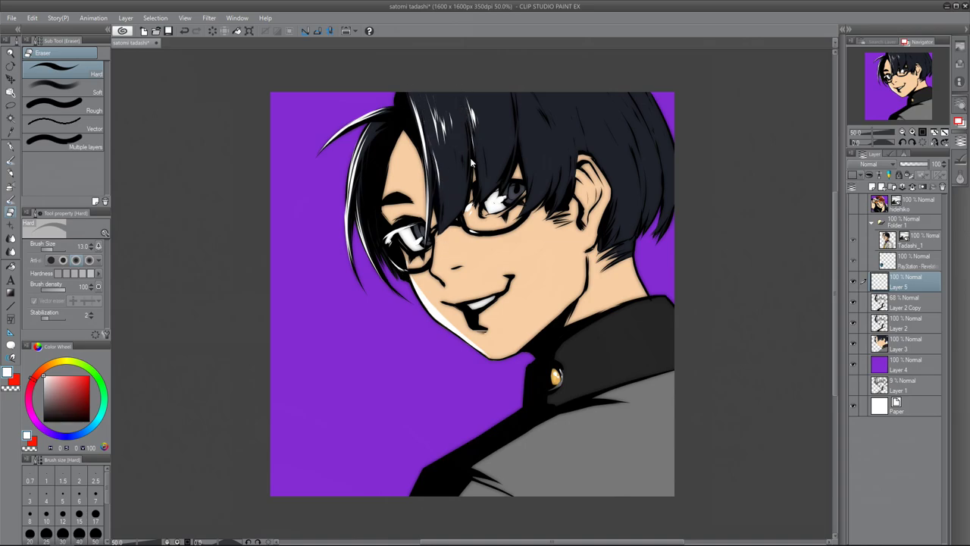
# - Add an empty layer directly above the purple background layer
pyautogui.rightClick(905, 364)
pyautogui.click(894, 112)
# - Try filling the lower background behind the character with a large curved black shape
pyautogui.press('p')
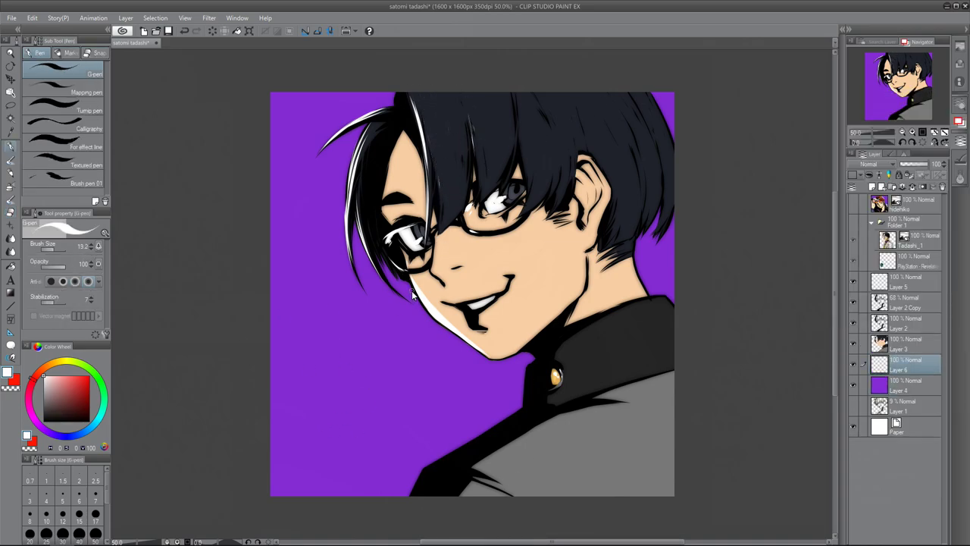
pyautogui.moveTo(411, 290); pyautogui.dragTo(257, 381)
pyautogui.moveTo(506, 362); pyautogui.dragTo(485, 422)
pyautogui.moveTo(397, 289)
pyautogui.mouseDown()
pyautogui.moveTo(504, 371)
pyautogui.moveTo(499, 432)
pyautogui.mouseUp()
pyautogui.moveTo(355, 295)
pyautogui.mouseDown()
pyautogui.moveTo(270, 358)
pyautogui.moveTo(403, 417)
pyautogui.moveTo(392, 372)
pyautogui.moveTo(552, 502)
pyautogui.mouseUp()
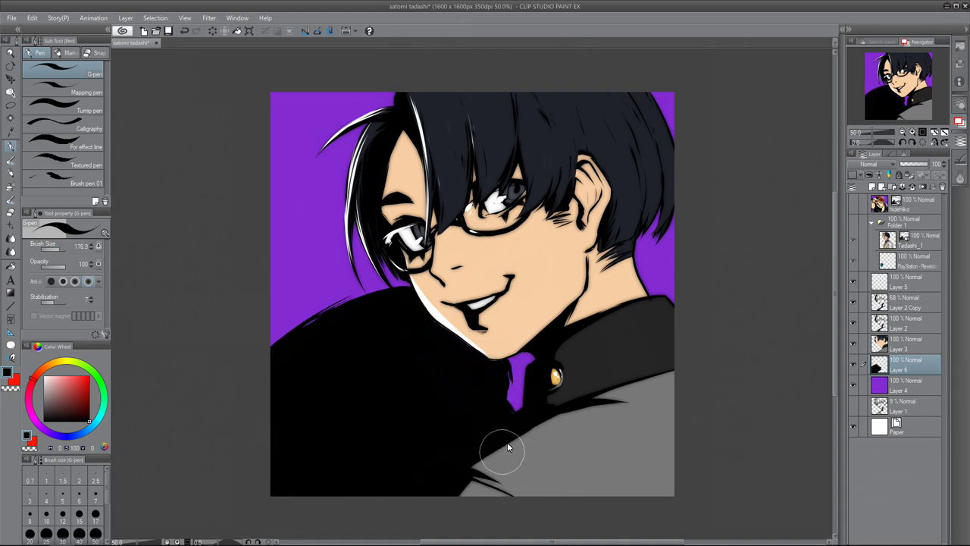
# - Erase along the black shape's upper edge and beneath the chin to give it thin, rough strokes
pyautogui.moveTo(470, 542)
pyautogui.press('e')
pyautogui.moveTo(294, 337); pyautogui.dragTo(383, 297)
pyautogui.moveTo(273, 365); pyautogui.dragTo(387, 297)
pyautogui.moveTo(509, 364); pyautogui.dragTo(500, 426)
pyautogui.press('p')
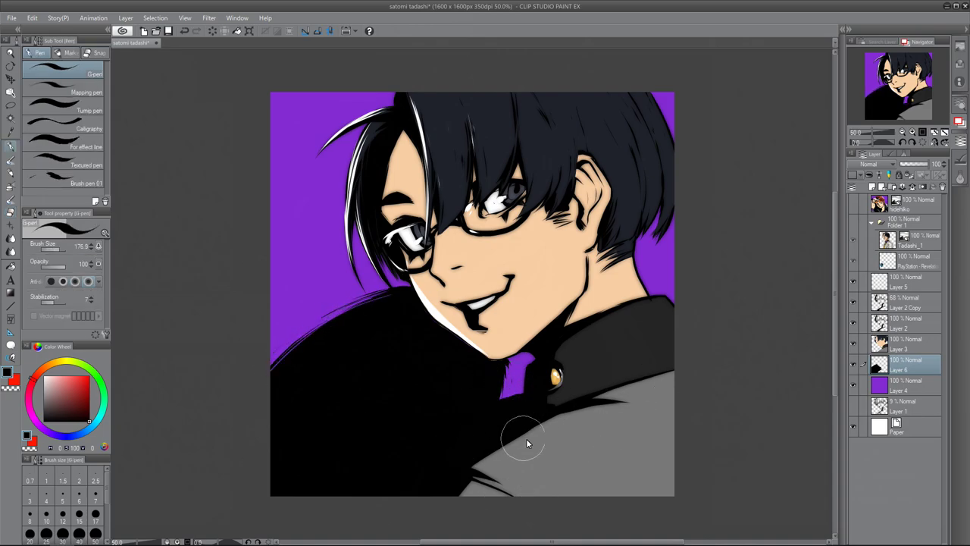
pyautogui.hotkey('ctrl', '-')
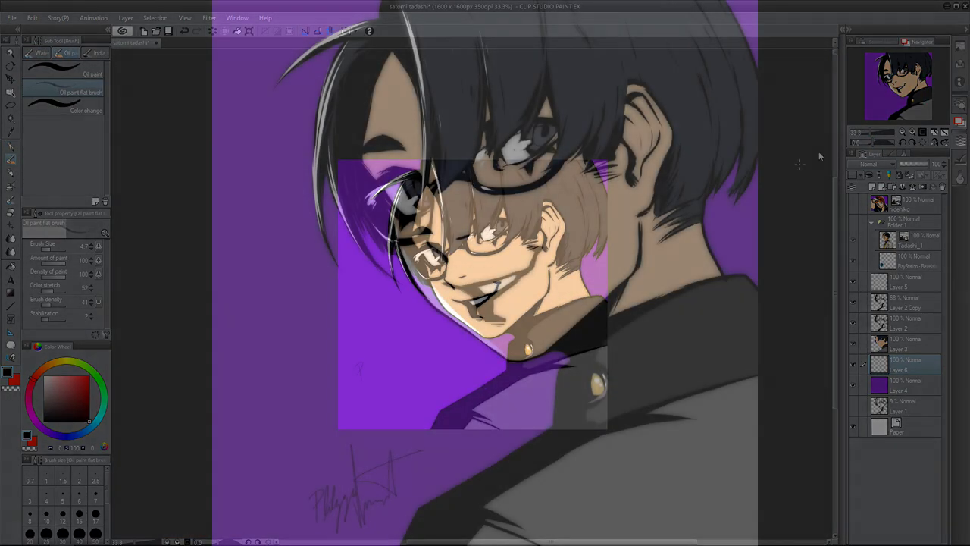